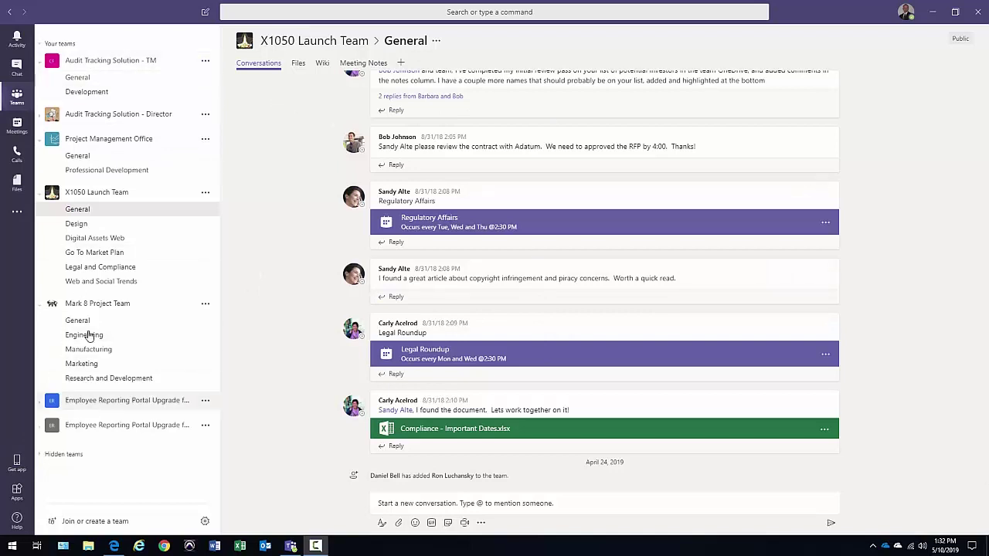
# Browse the Apps store grid and open the Dynamics 365 app's details card
pyautogui.click(17, 492)
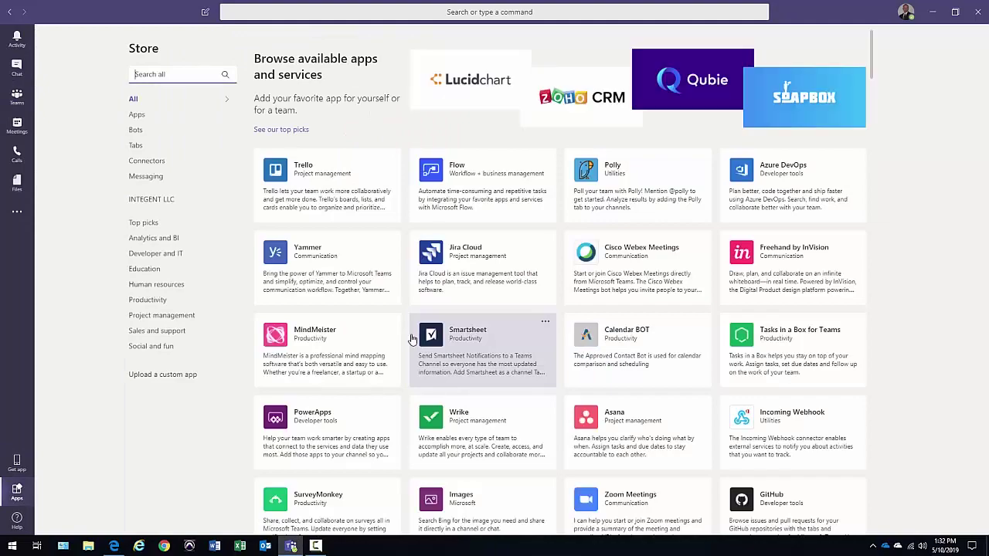
pyautogui.scroll(-5, 413, 338)
pyautogui.scroll(2, 412, 338)
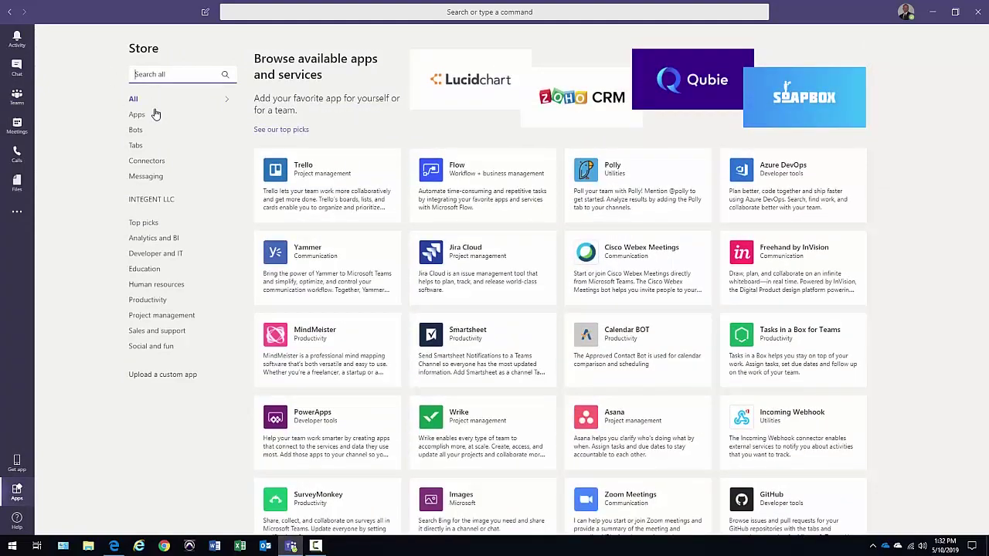
pyautogui.scroll(-5, 431, 413)
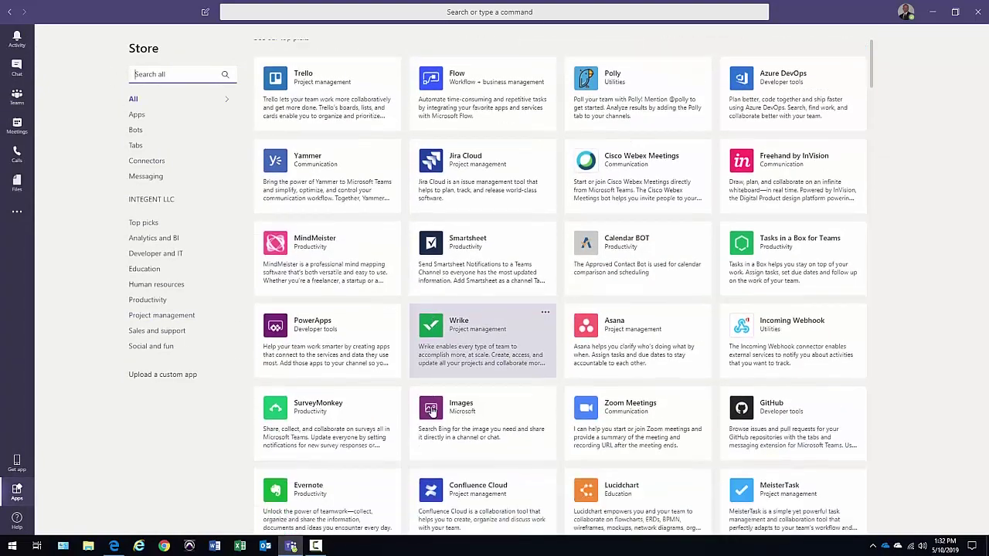
pyautogui.scroll(-1, 431, 413)
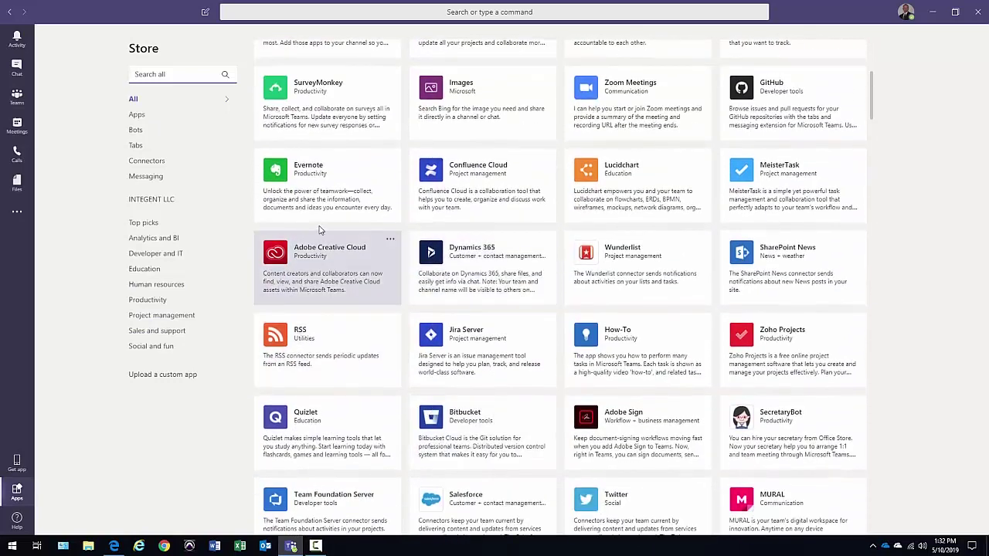
pyautogui.click(467, 256)
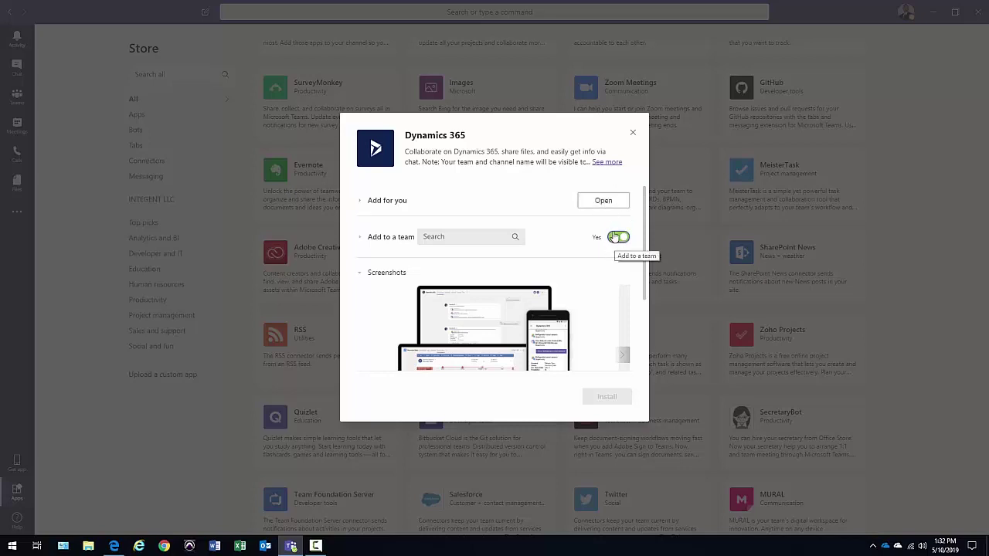
# Add Dynamics 365 to the Audit Tracking Solution - TM team through Add to a team
pyautogui.click(610, 202)
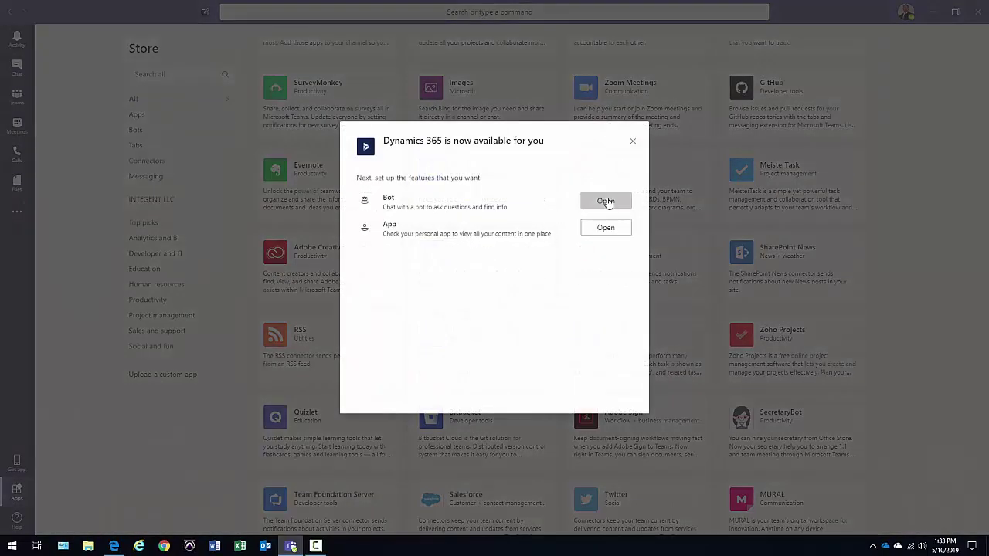
pyautogui.click(606, 201)
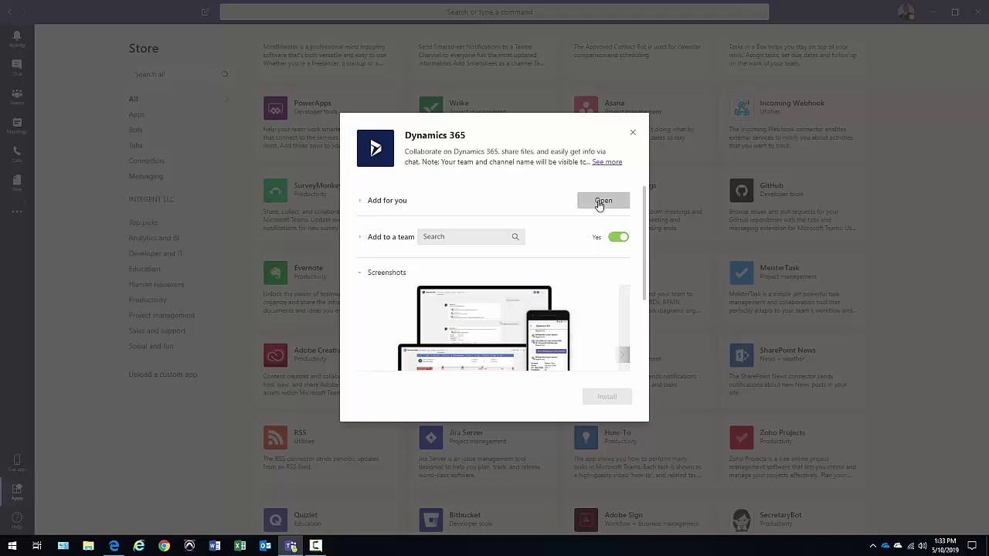
pyautogui.click(489, 241)
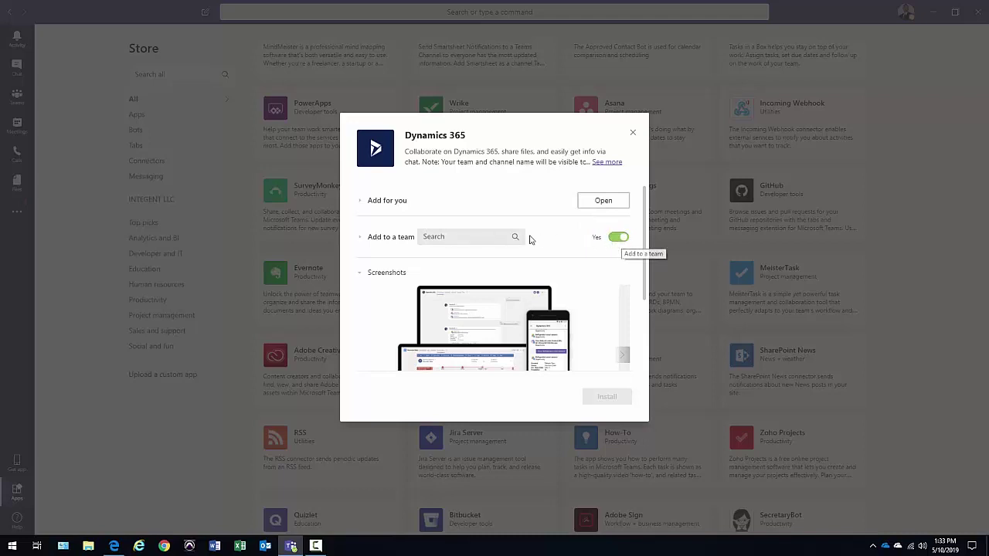
pyautogui.click(462, 238)
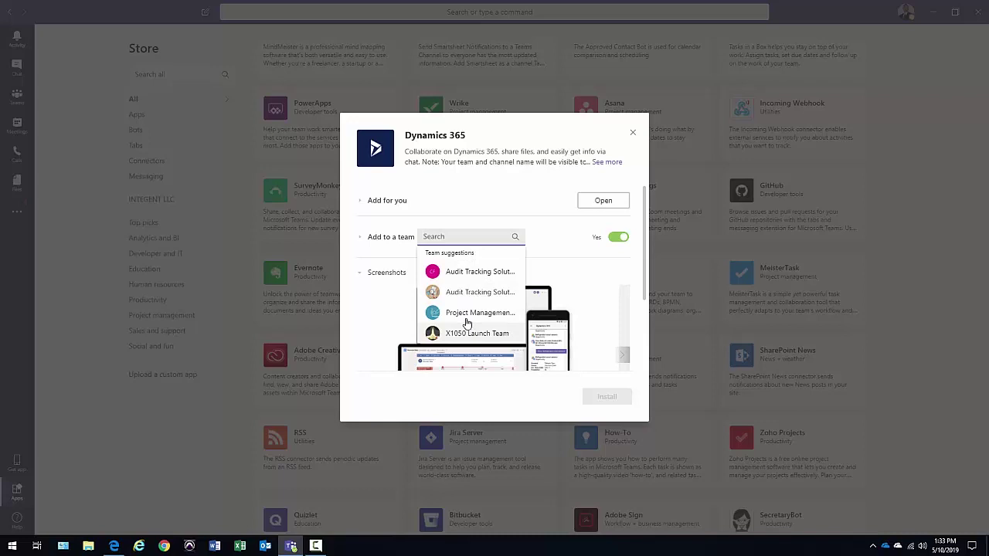
pyautogui.click(468, 274)
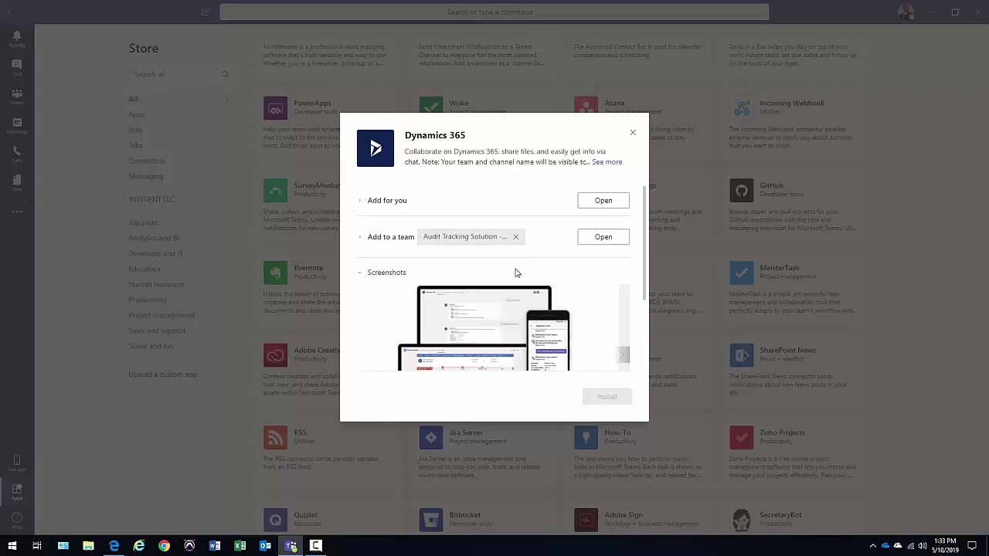
pyautogui.click(604, 238)
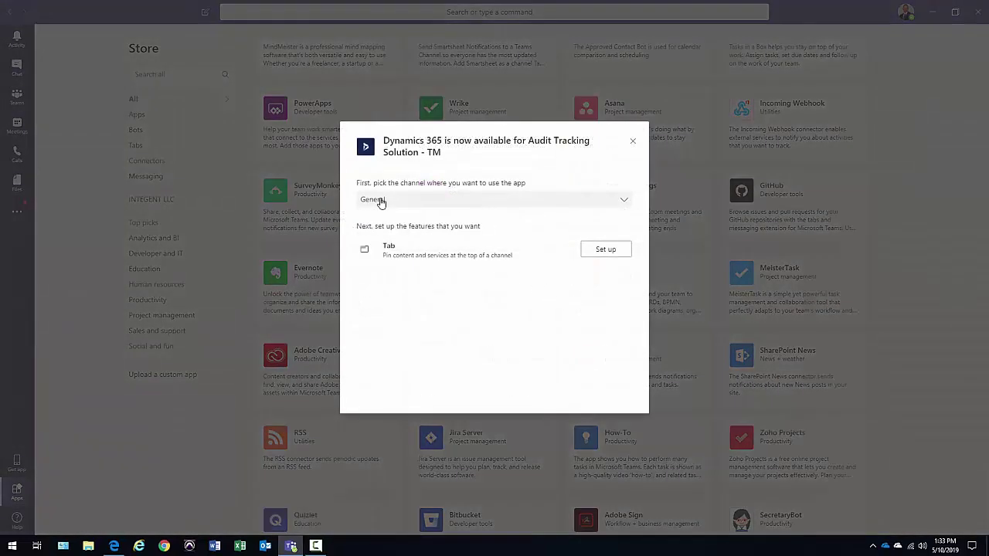
# Keep General as the app's channel and begin the Dynamics 365 tab setup
pyautogui.click(622, 202)
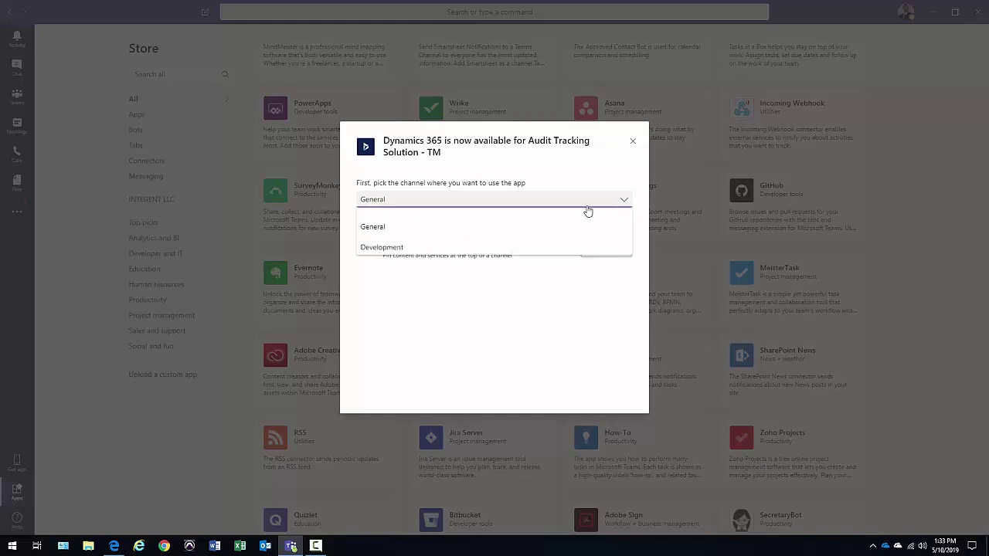
pyautogui.click(395, 230)
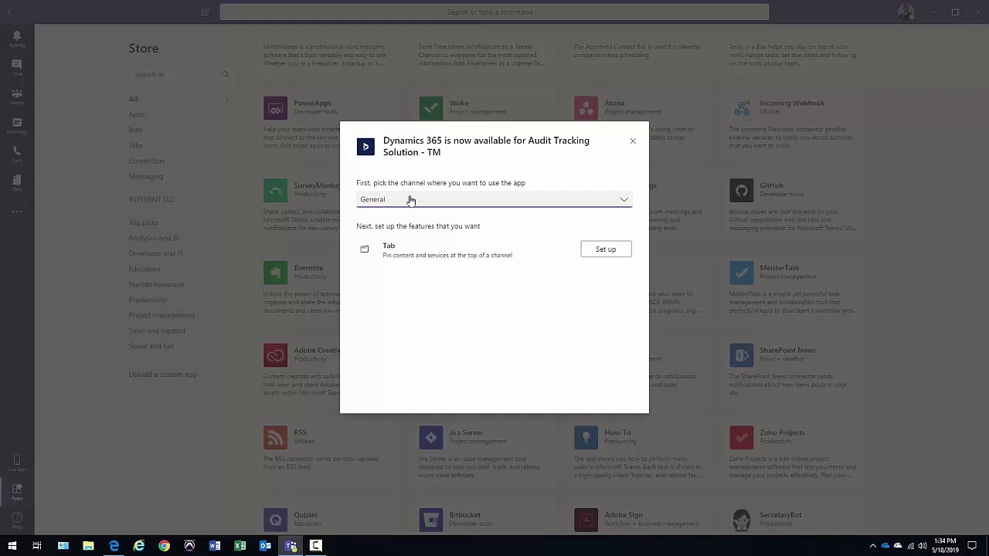
pyautogui.click(607, 250)
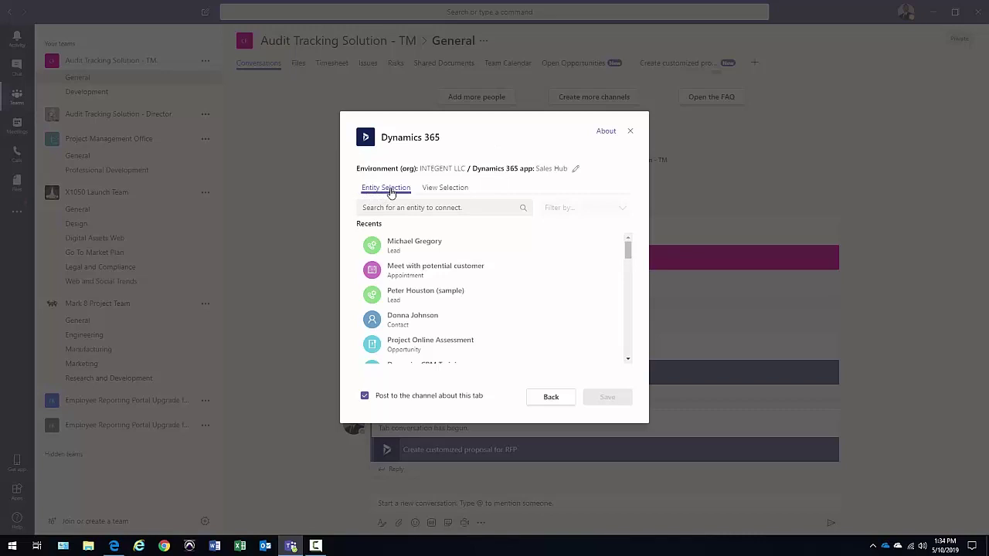
# Search the entity list and pick the Adventure Works account record
pyautogui.click(419, 207)
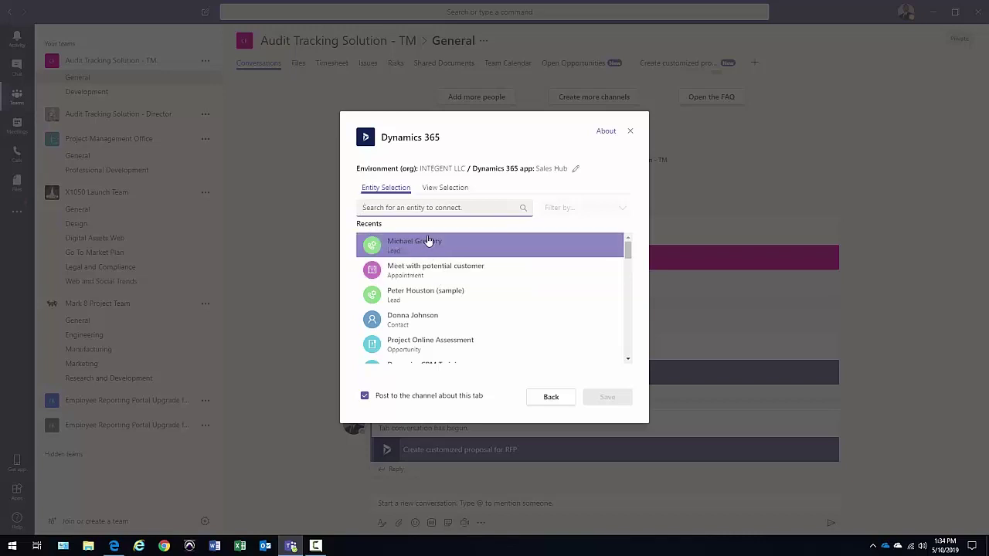
pyautogui.scroll(-2, 424, 346)
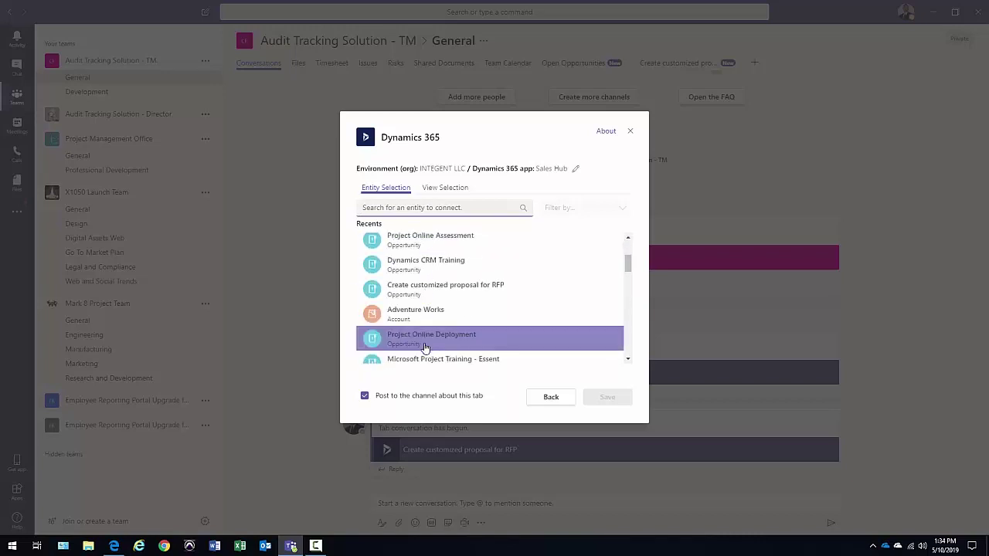
pyautogui.scroll(-1, 424, 347)
pyautogui.click(499, 262)
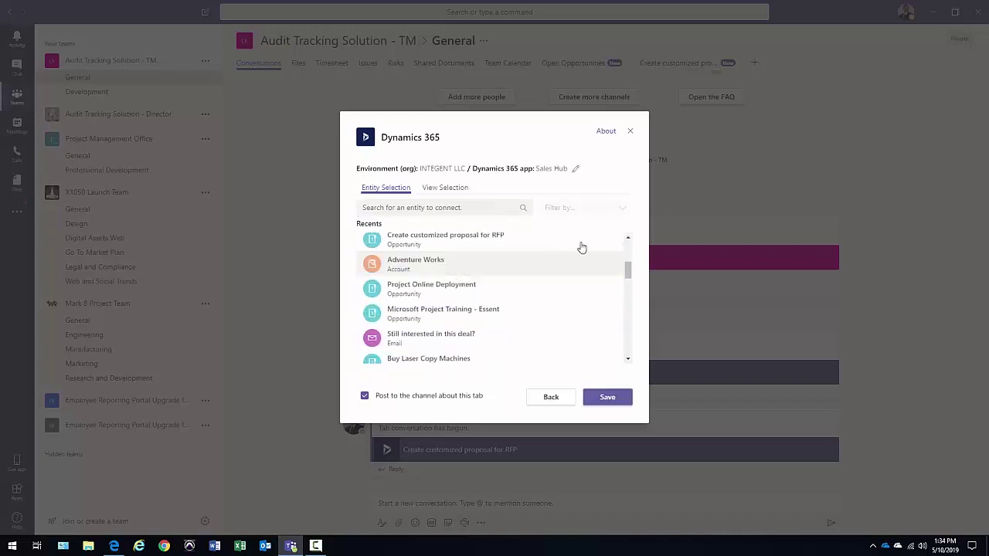
pyautogui.click(475, 208)
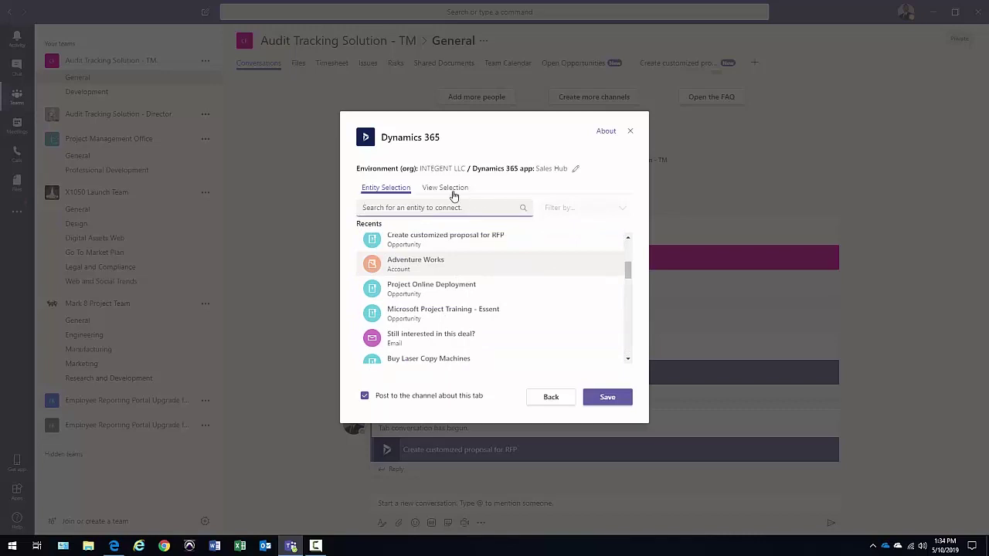
# In View Selection, choose the Opportunity entity and try the Open Opportunities view
pyautogui.click(454, 193)
pyautogui.click(460, 210)
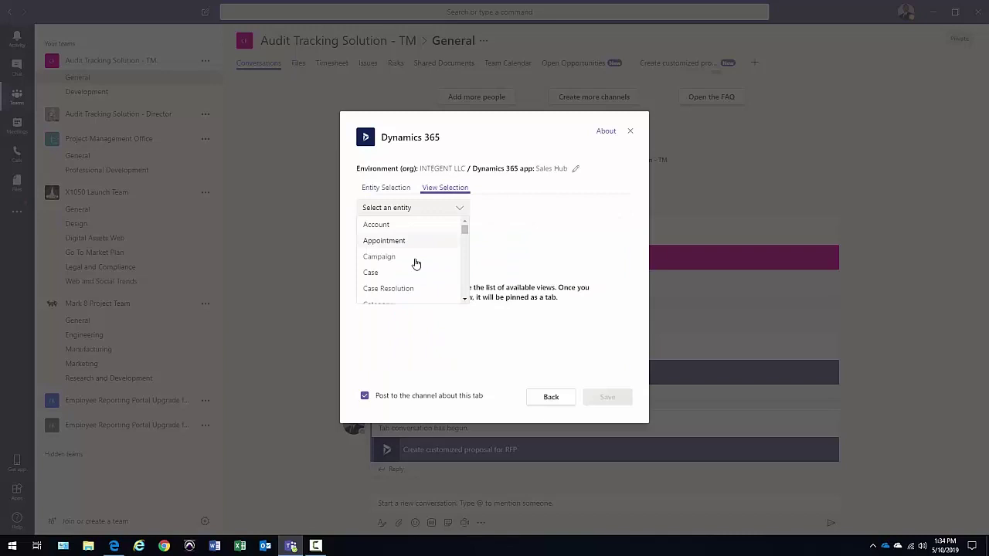
pyautogui.scroll(-4, 425, 263)
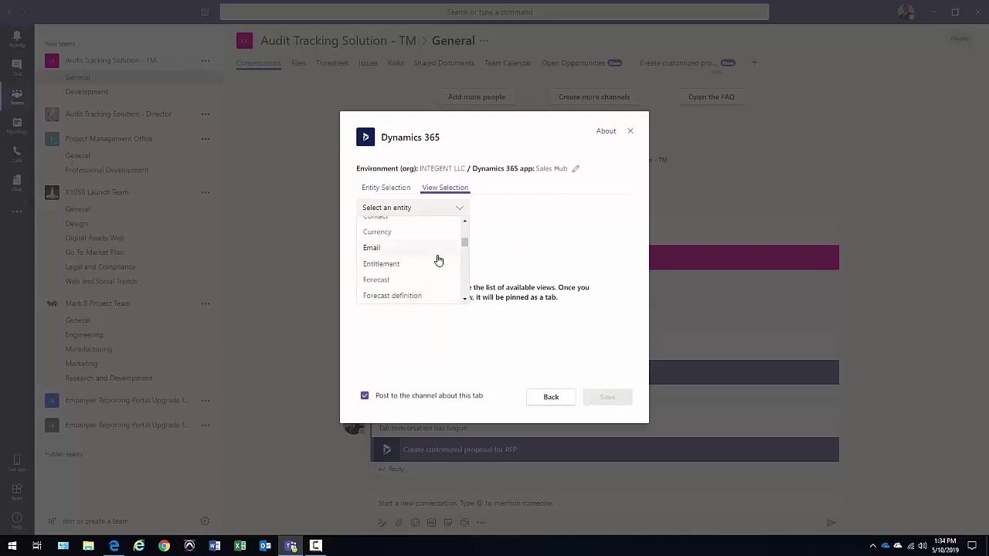
pyautogui.scroll(-6, 437, 260)
pyautogui.click(401, 231)
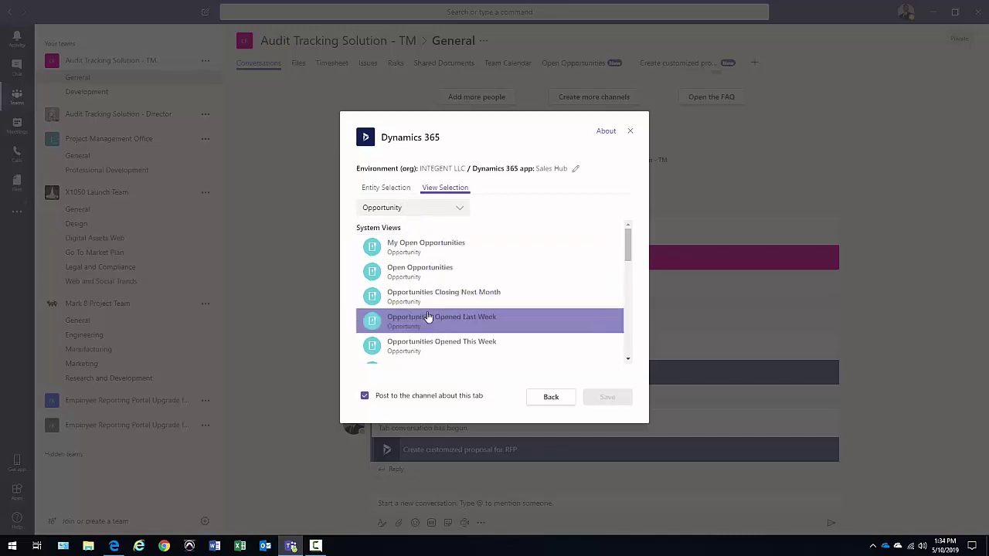
pyautogui.click(434, 274)
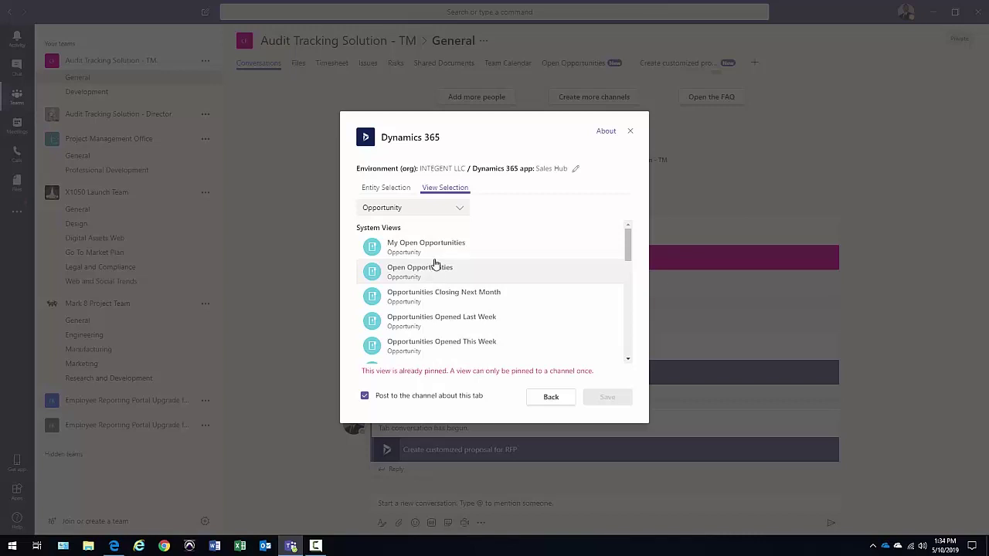
# Switch the entity type to Account and select the Active Accounts view
pyautogui.click(461, 208)
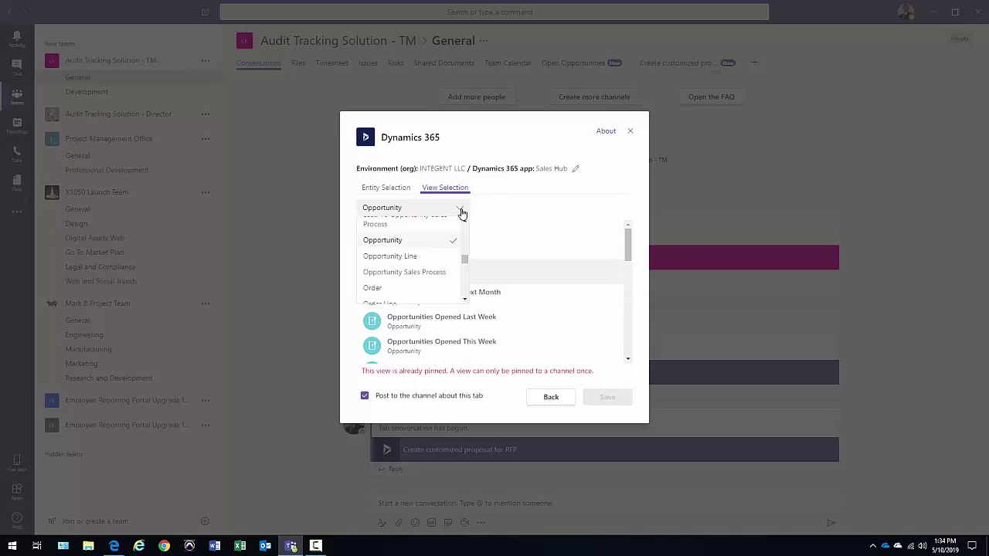
pyautogui.moveTo(464, 259); pyautogui.dragTo(463, 225)
pyautogui.click(437, 232)
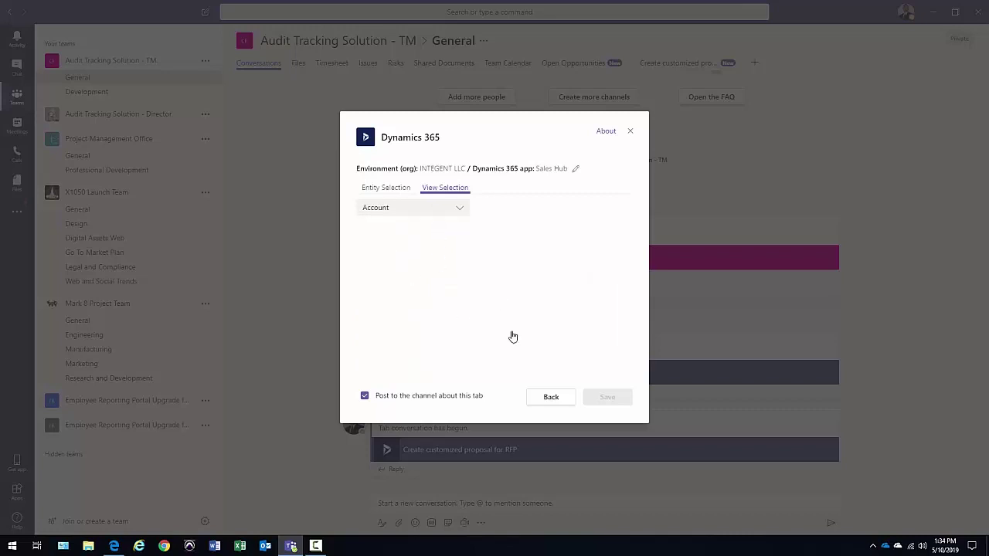
pyautogui.click(430, 271)
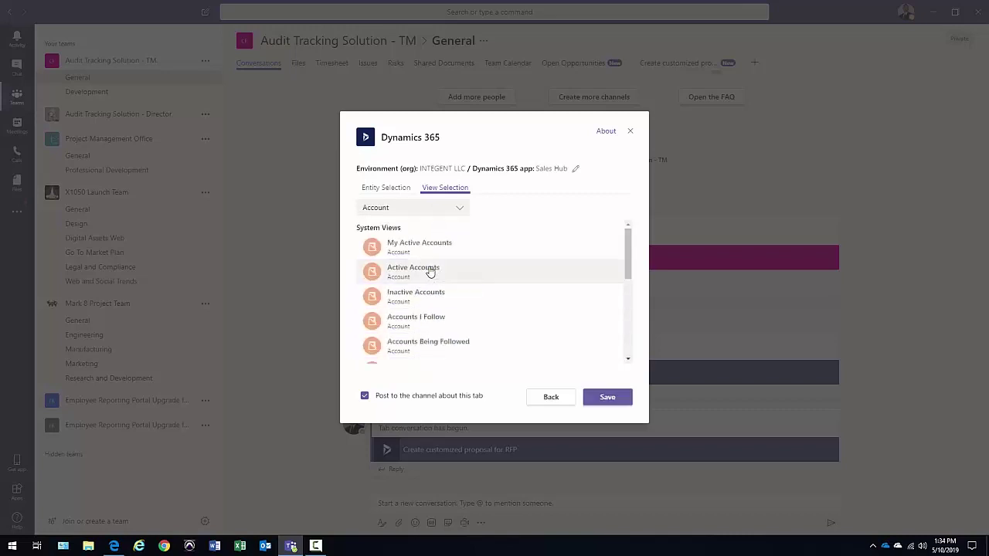
pyautogui.click(430, 272)
# Return to record selection, keeping Account as the entity type
pyautogui.click(395, 193)
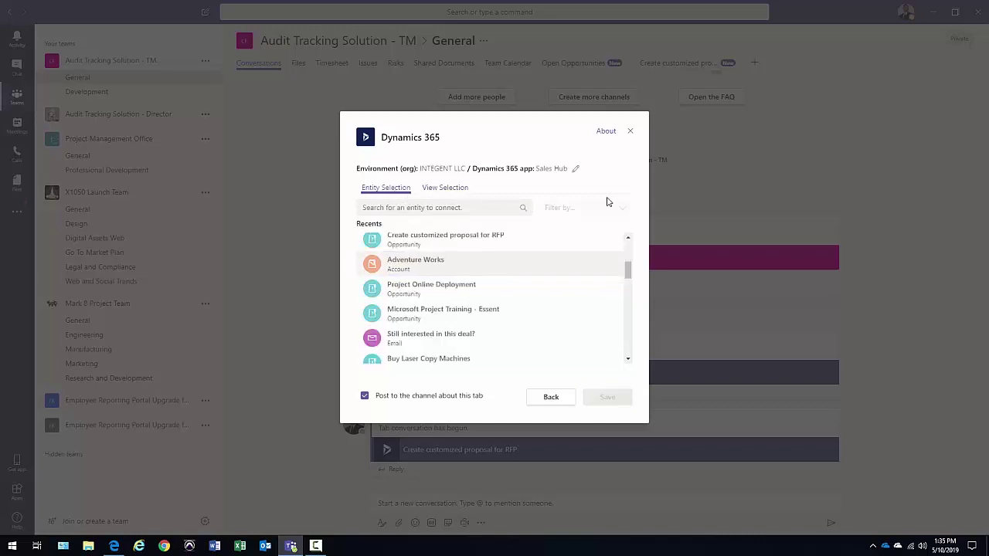
pyautogui.click(436, 189)
pyautogui.click(434, 209)
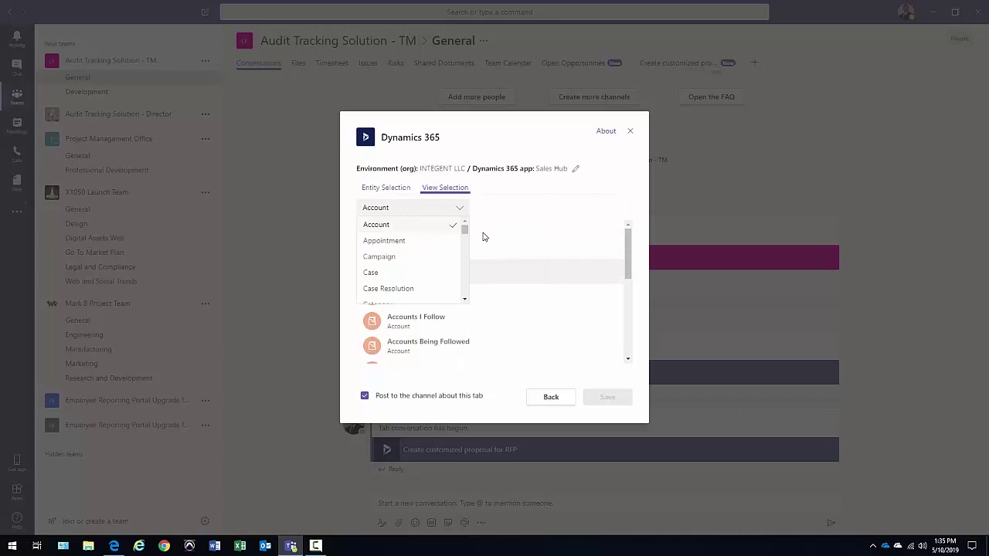
pyautogui.click(455, 225)
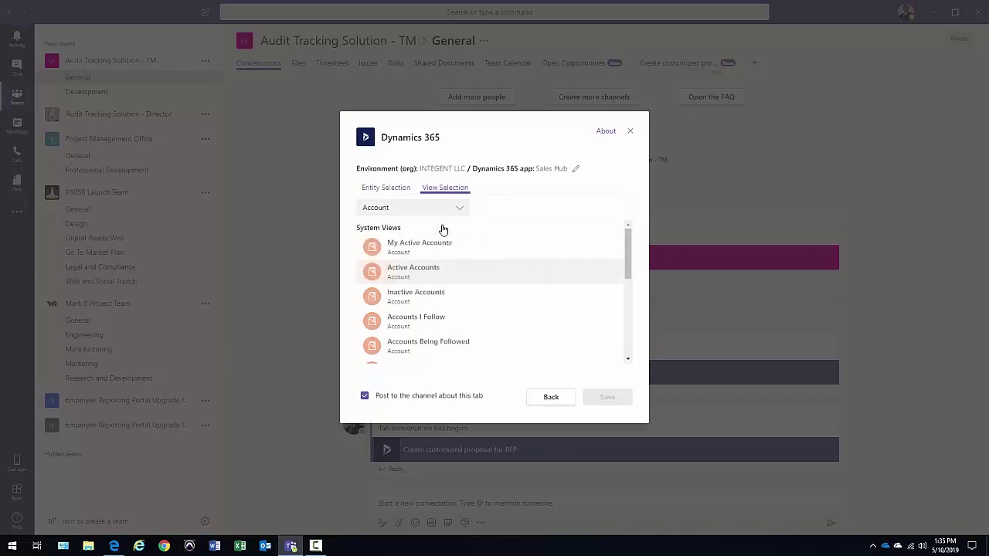
pyautogui.click(380, 187)
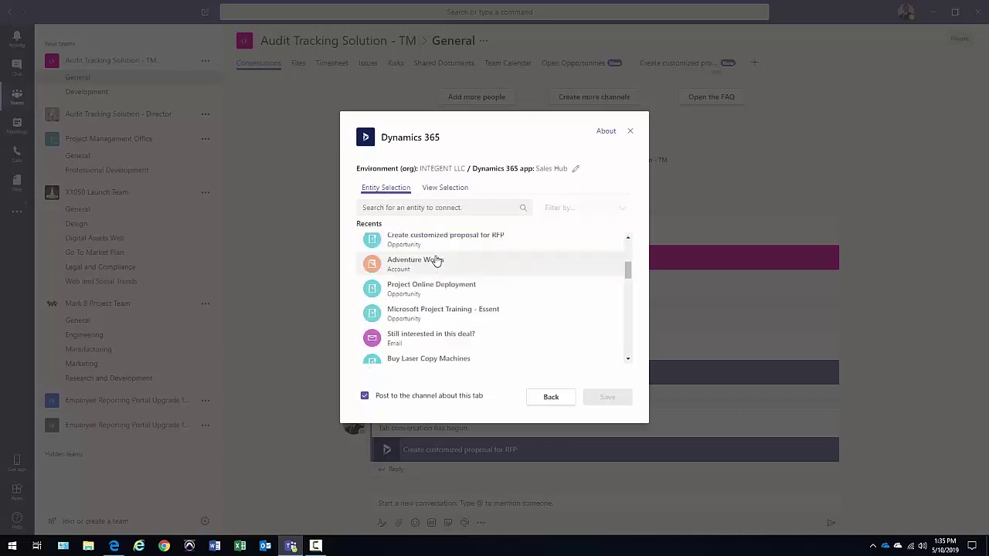
# Choose the lead record under Recents and save it as the channel tab
pyautogui.click(468, 313)
pyautogui.click(463, 289)
pyautogui.click(461, 292)
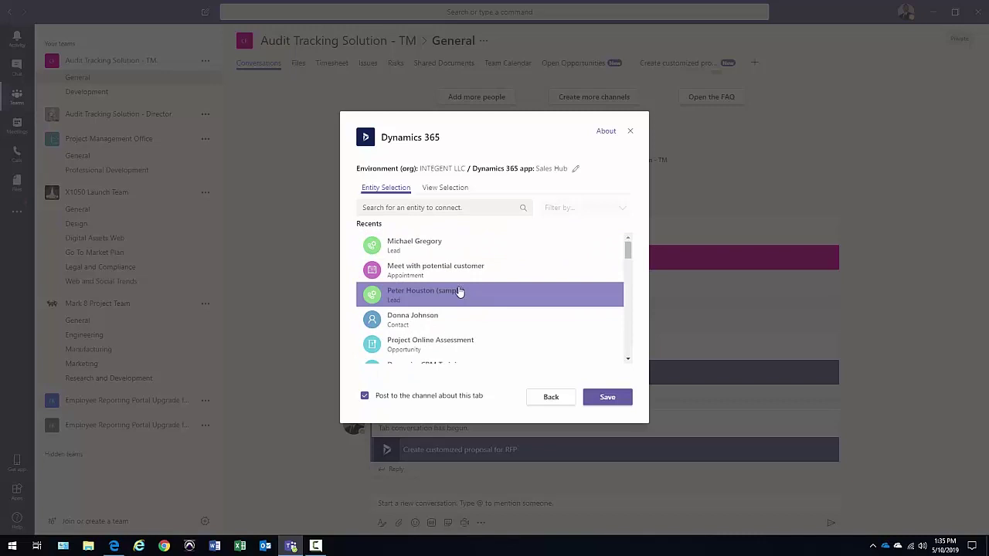
pyautogui.click(419, 280)
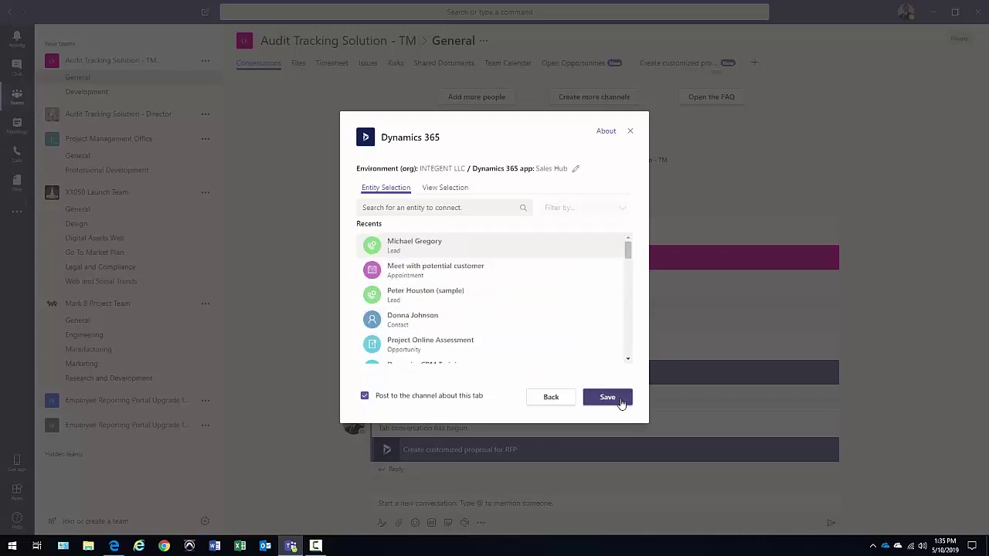
pyautogui.click(621, 399)
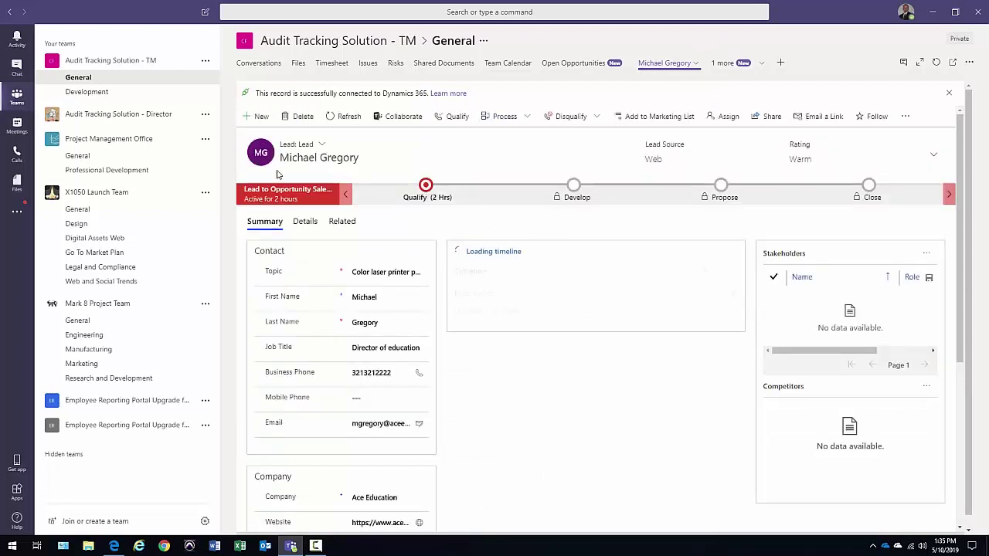
# Expand and restore the lead tab, then collapse X1050 Launch Team, Project Management Office and Mark 8 Project Team
pyautogui.click(919, 67)
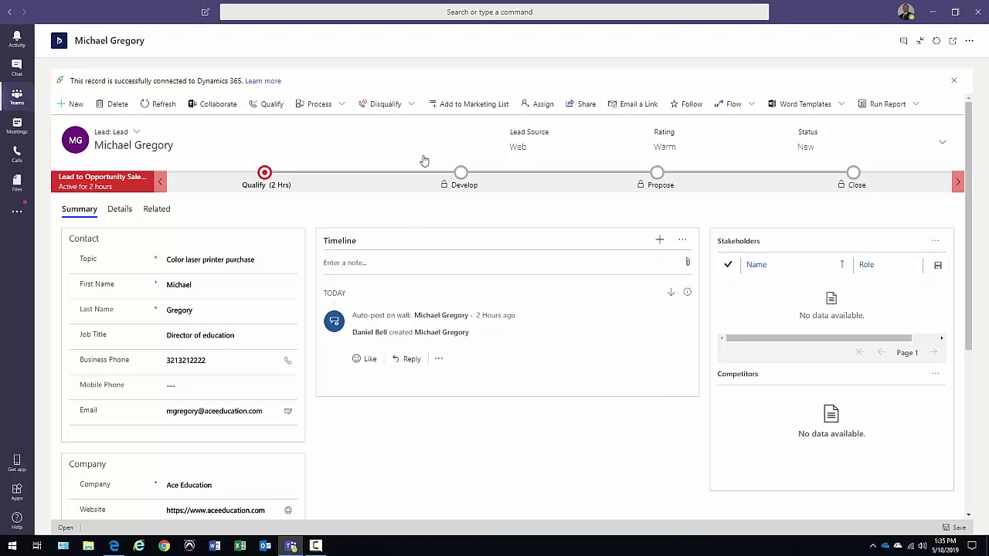
pyautogui.click(919, 40)
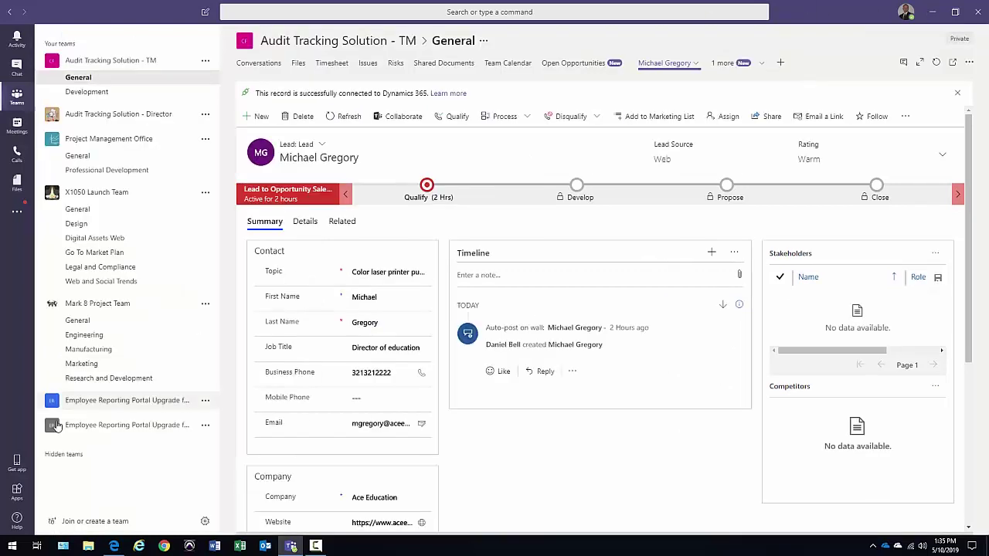
pyautogui.click(40, 191)
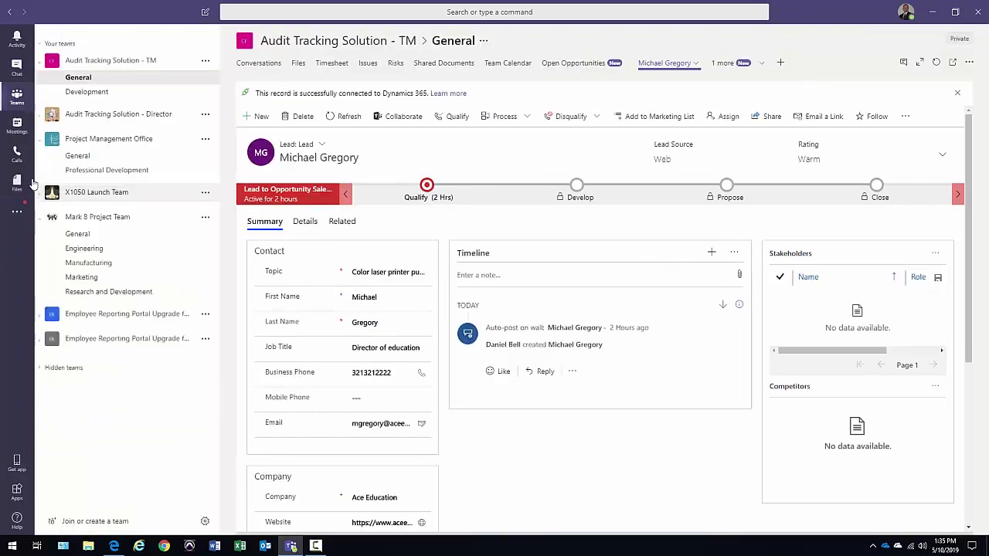
pyautogui.click(40, 140)
pyautogui.click(40, 187)
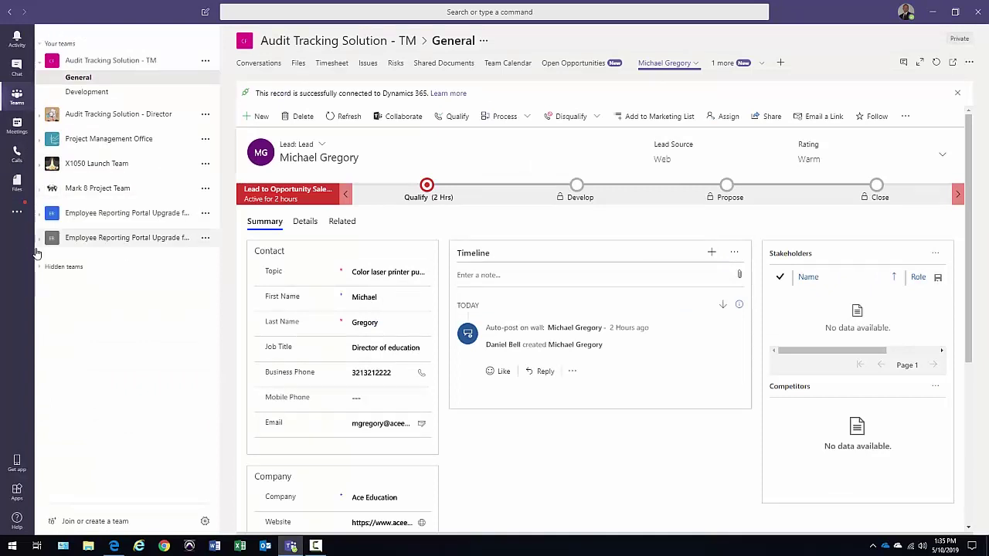
# Create a public team from scratch named 'Sales Team' and skip adding members
pyautogui.click(93, 521)
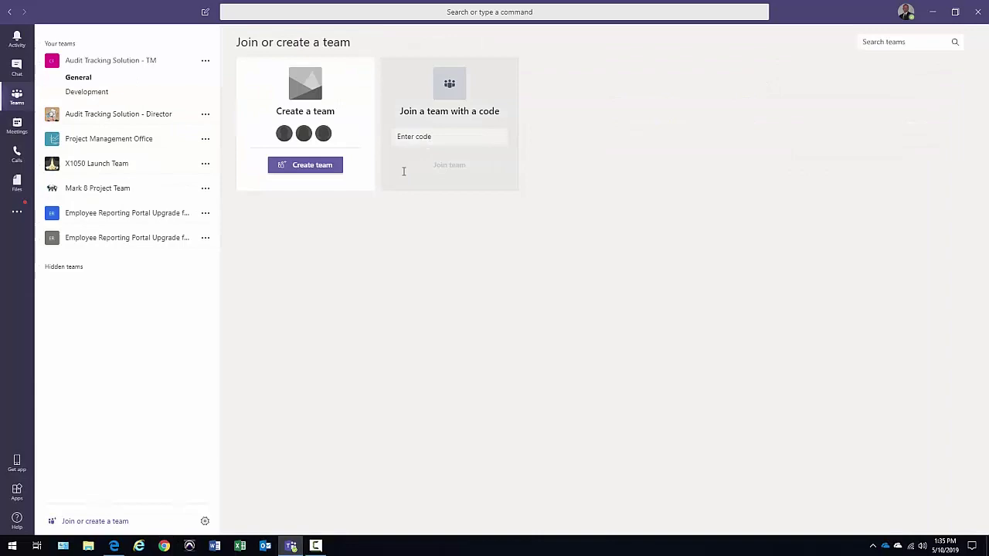
pyautogui.click(205, 522)
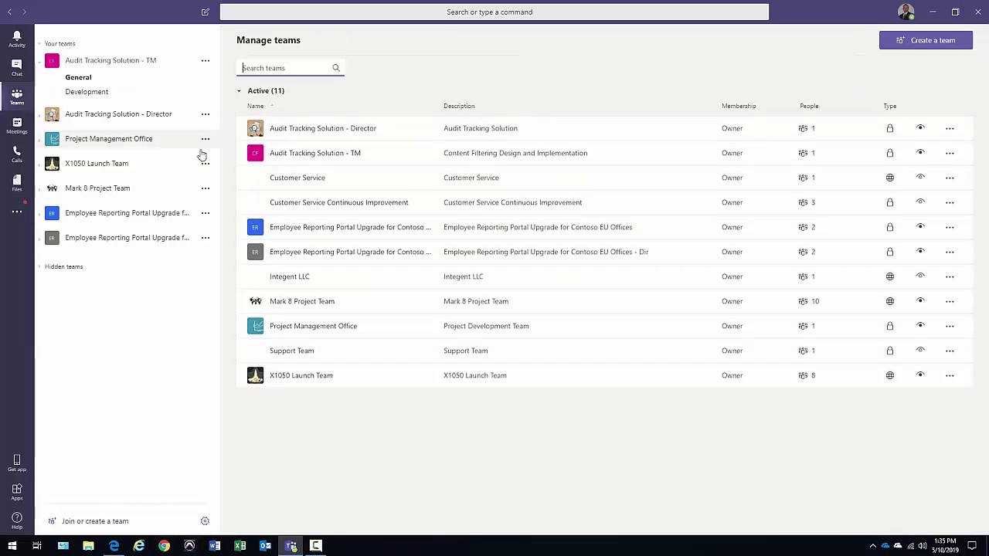
pyautogui.click(113, 522)
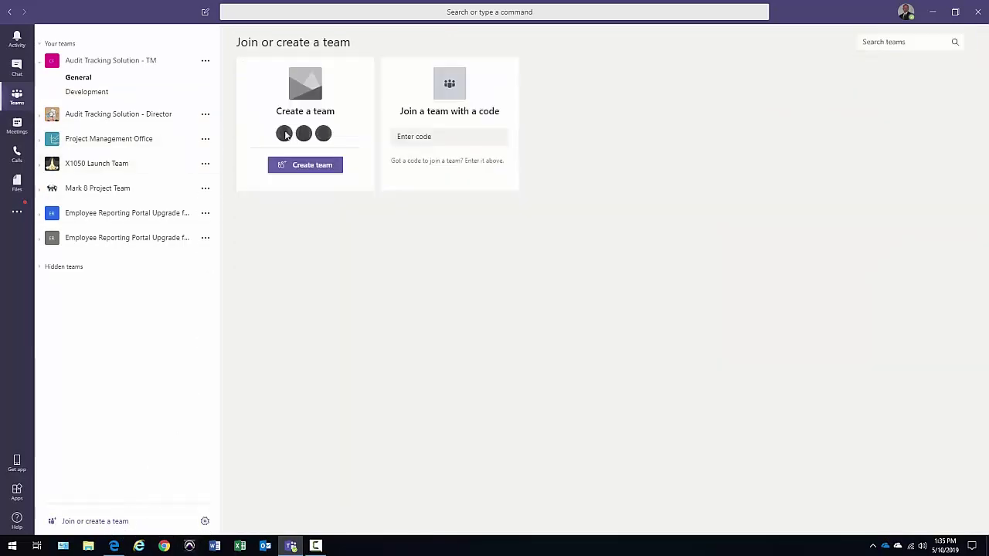
pyautogui.click(302, 167)
pyautogui.click(478, 230)
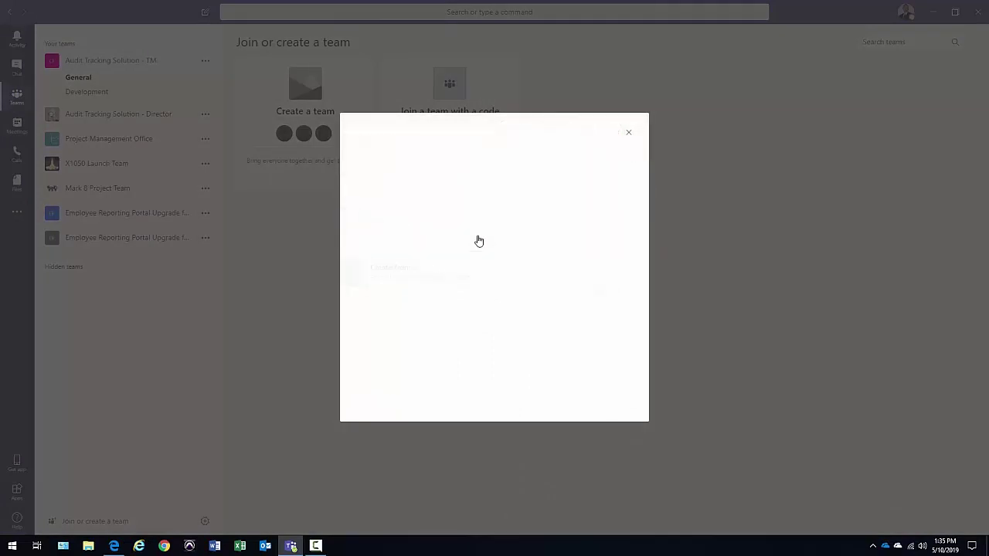
pyautogui.click(467, 226)
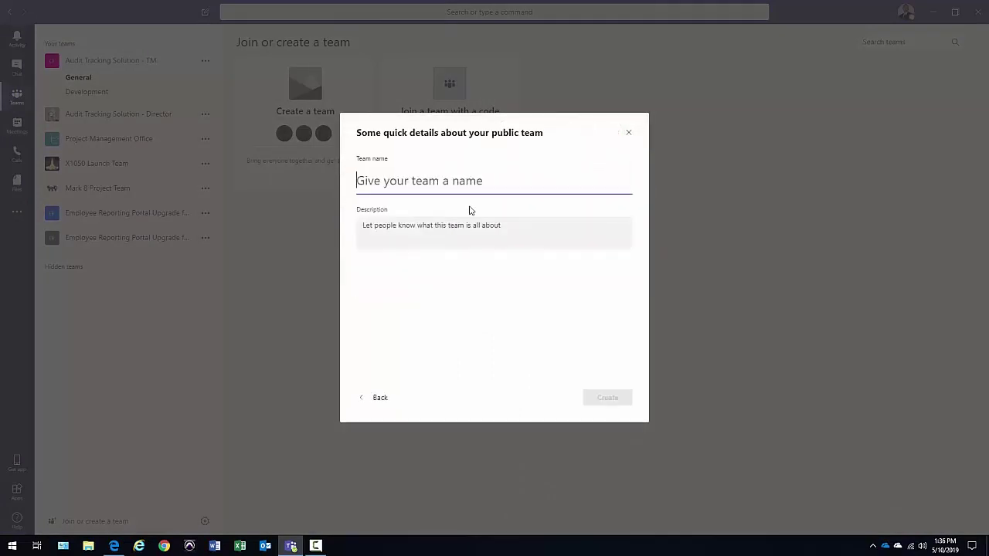
pyautogui.write('Sales')
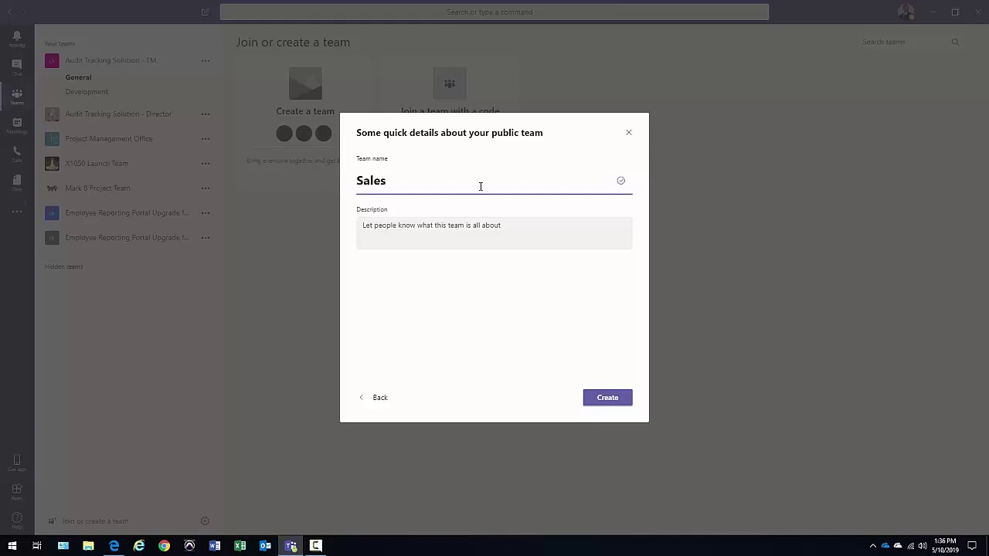
pyautogui.write(' Team')
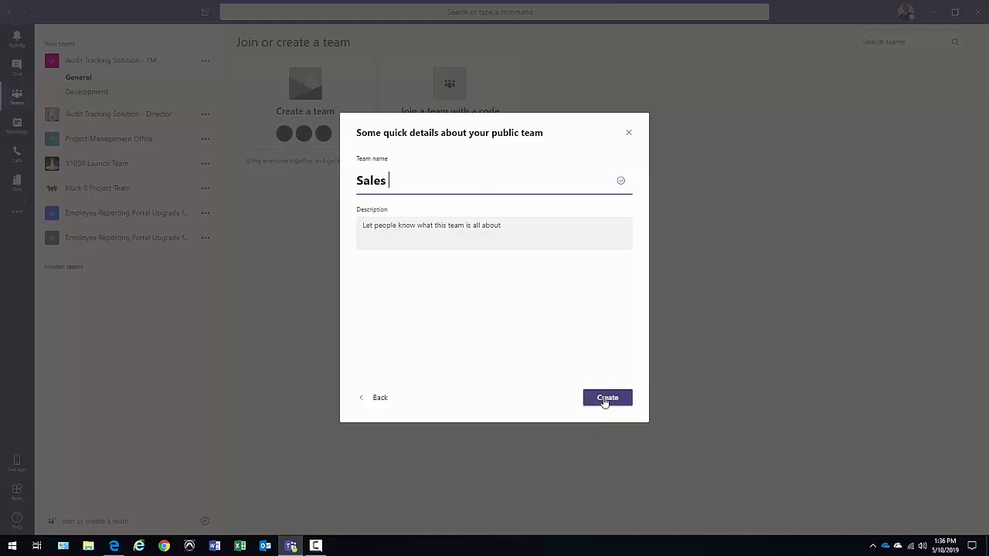
pyautogui.click(604, 400)
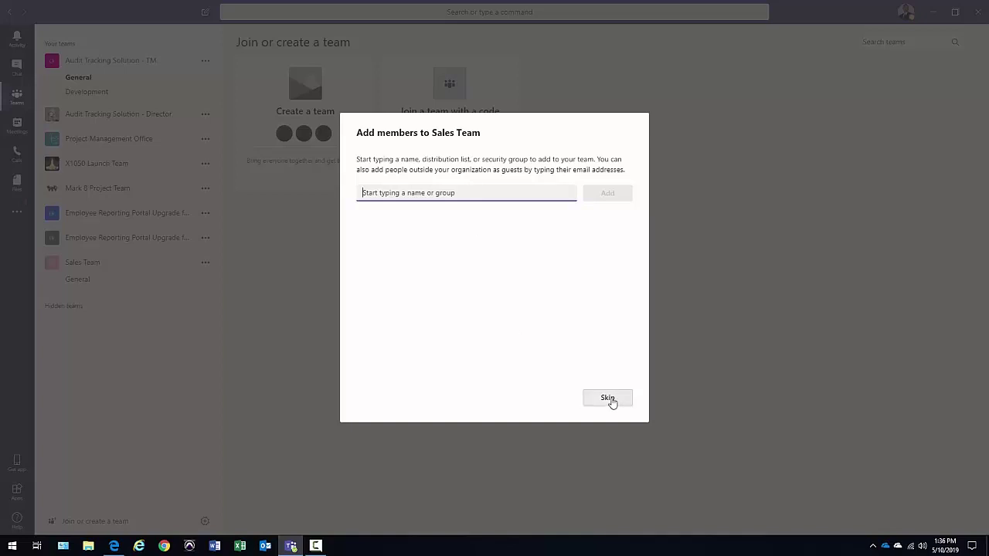
pyautogui.click(608, 400)
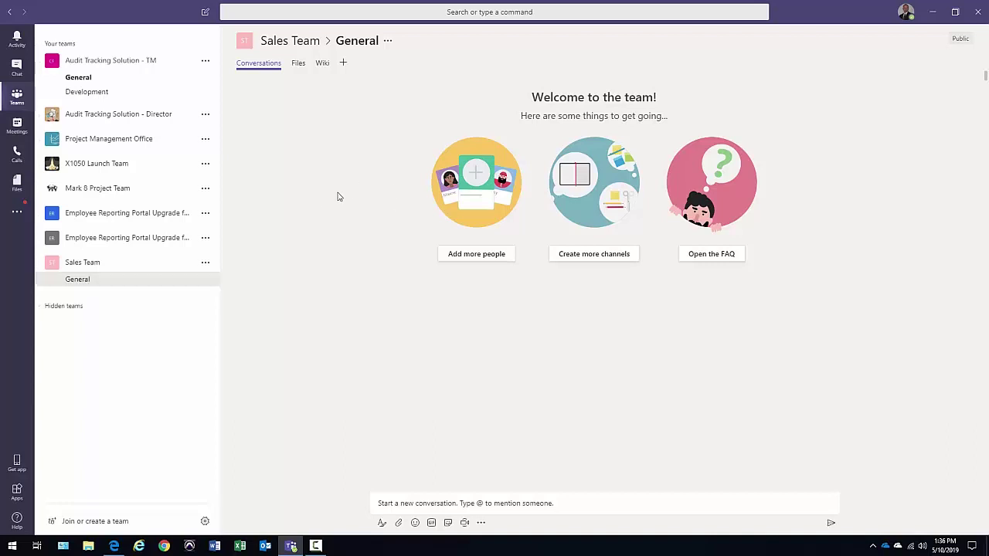
# Pick Dynamics 365 from the channel's add-a-tab app list and install it
pyautogui.click(344, 64)
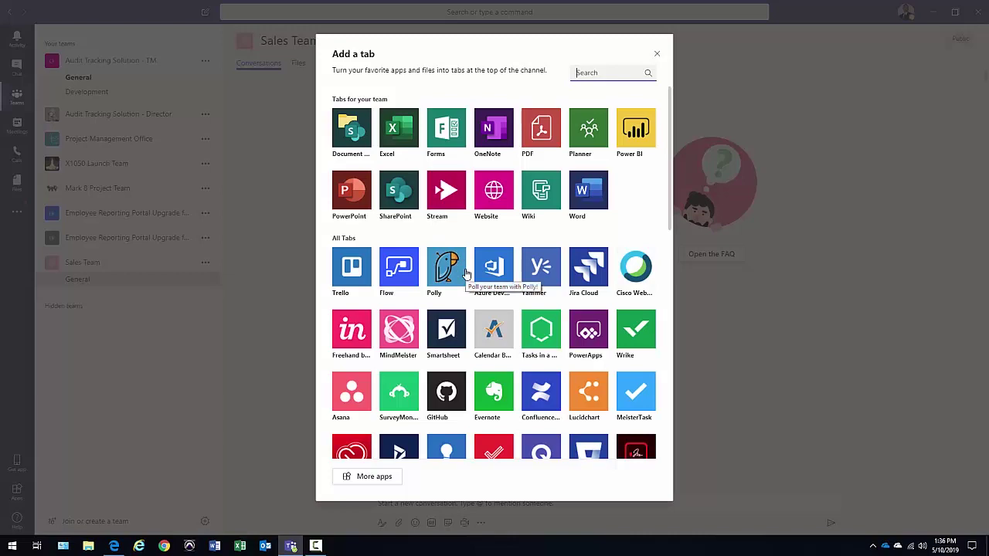
pyautogui.scroll(-3, 468, 327)
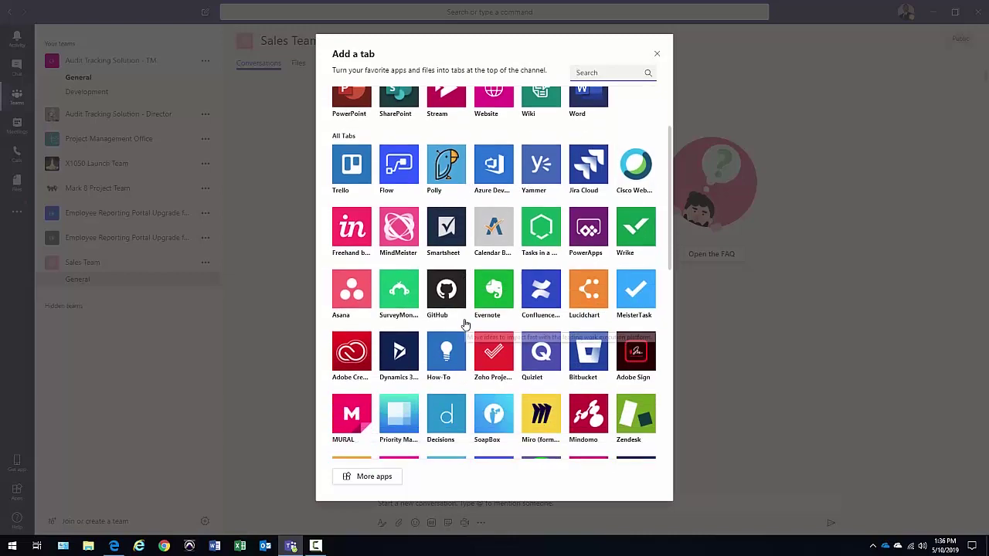
pyautogui.click(399, 352)
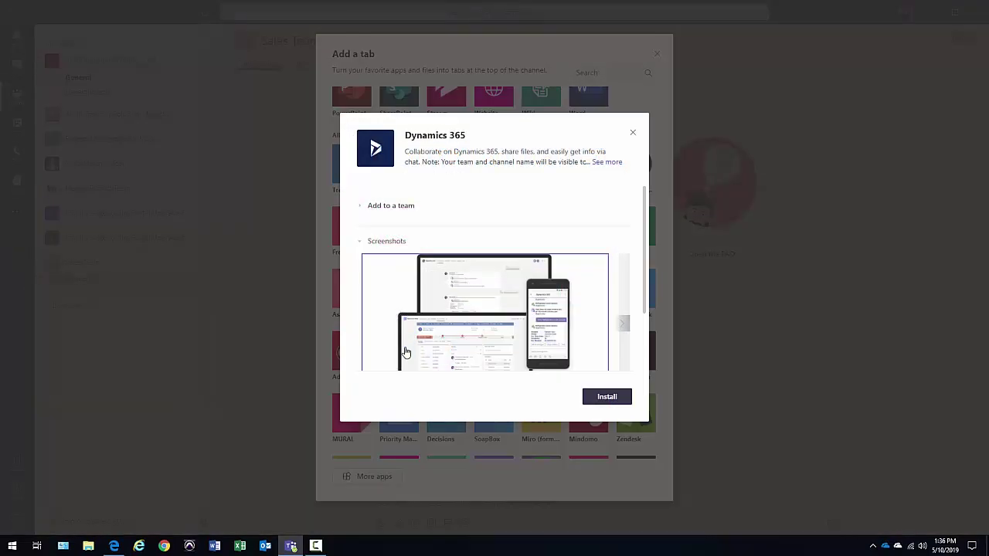
pyautogui.click(360, 207)
pyautogui.click(360, 208)
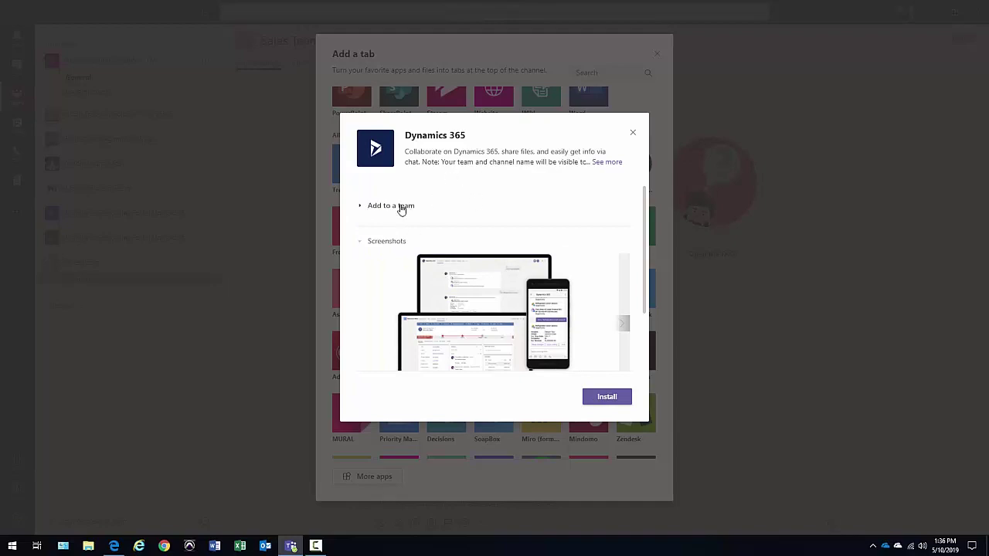
pyautogui.click(607, 398)
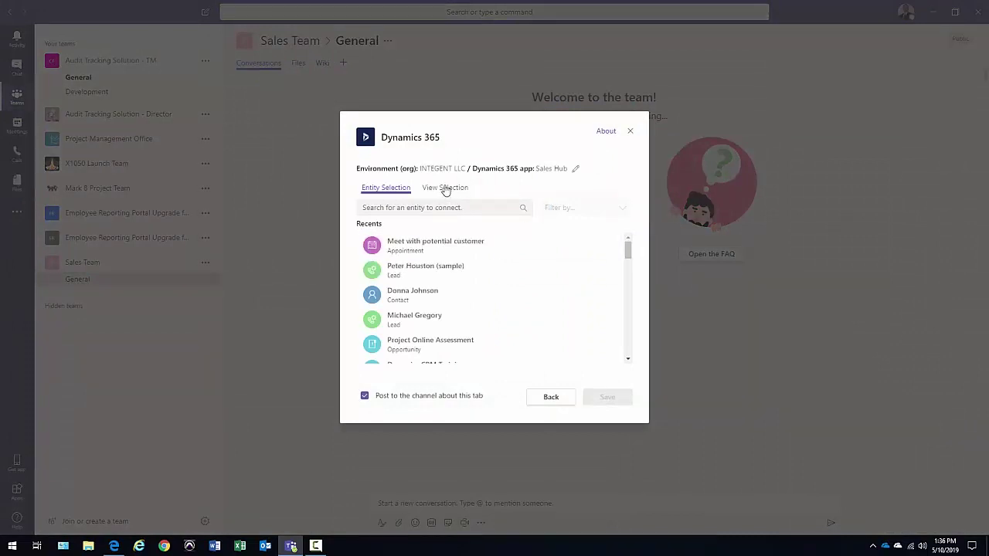
# In View Selection, choose the Lead entity and My Open Leads view, then save the tab
pyautogui.click(445, 188)
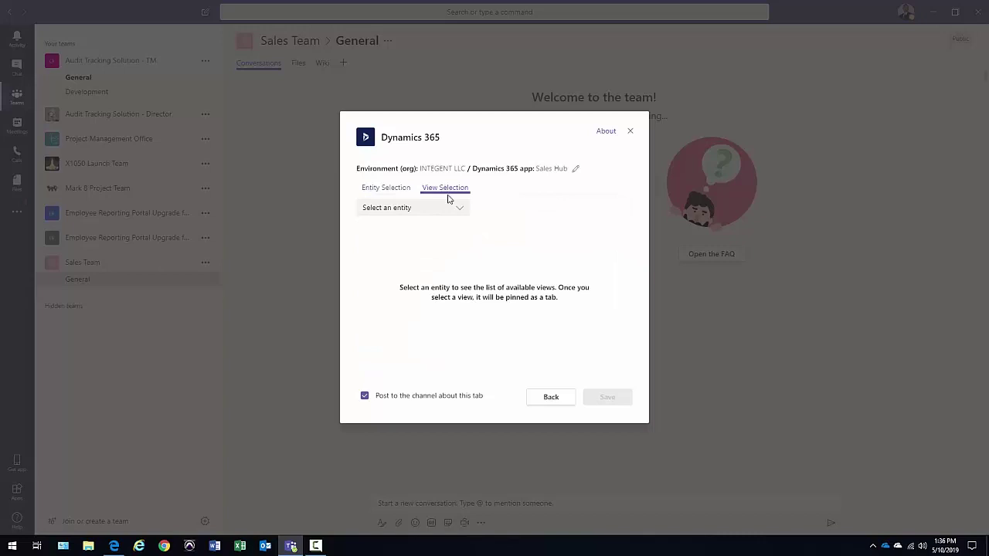
pyautogui.click(457, 210)
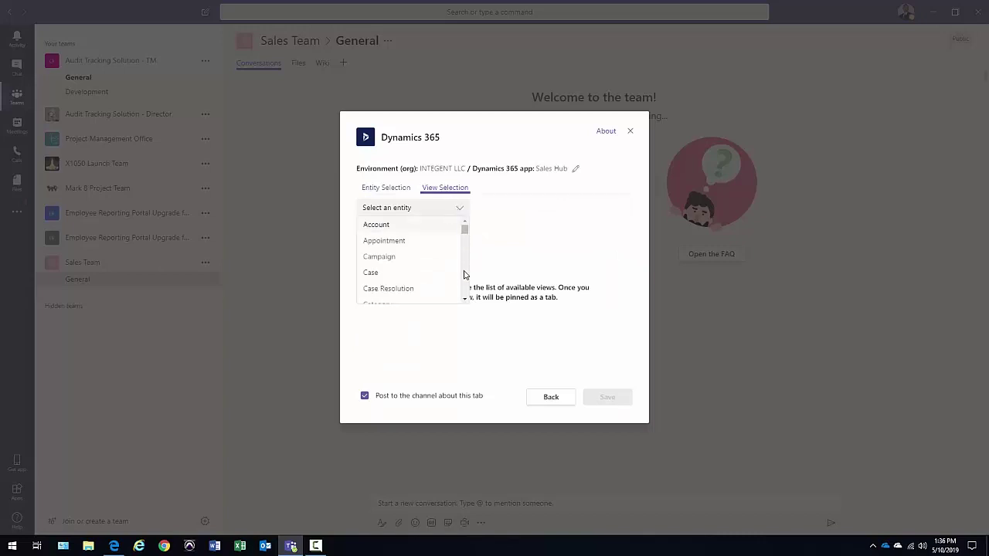
pyautogui.scroll(-5, 465, 280)
pyautogui.scroll(-5, 465, 279)
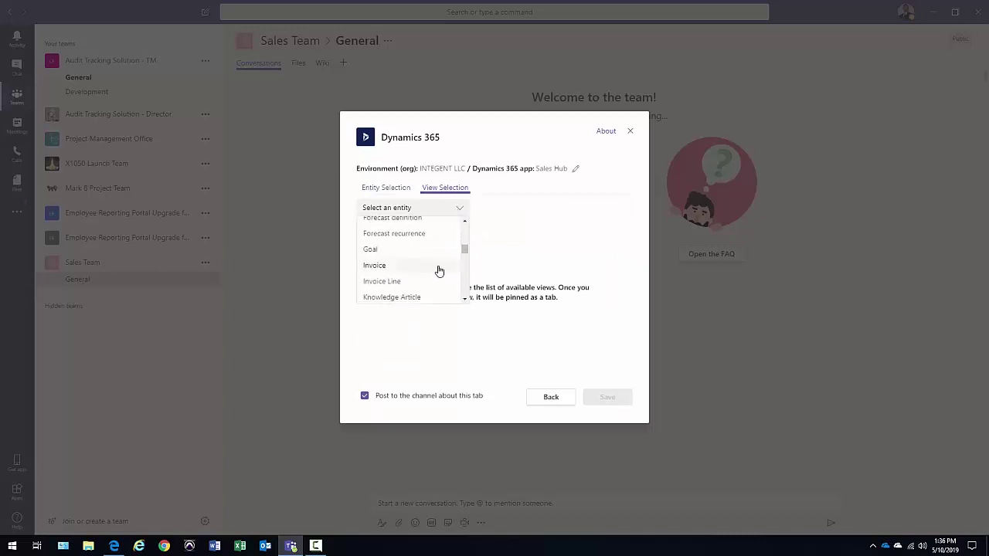
pyautogui.scroll(3, 437, 269)
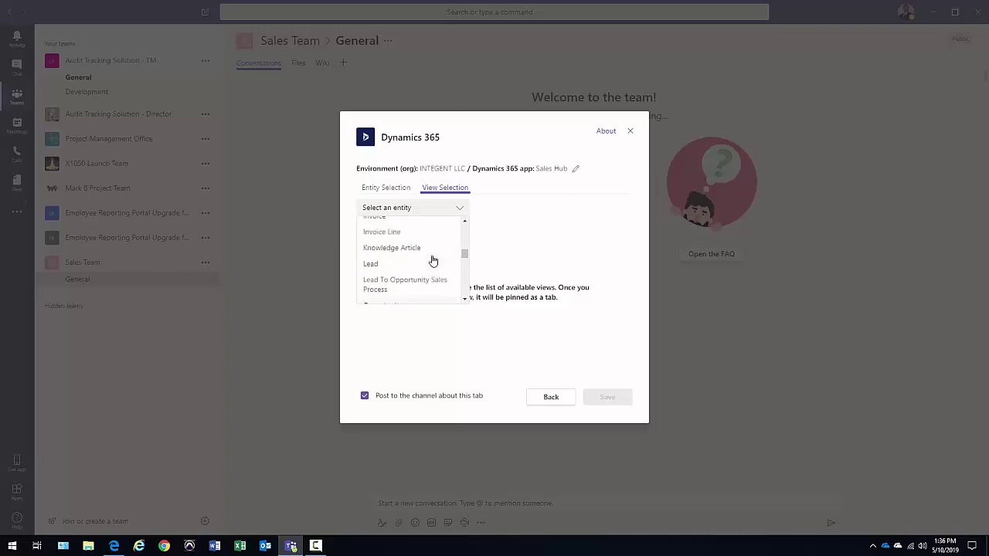
pyautogui.click(432, 262)
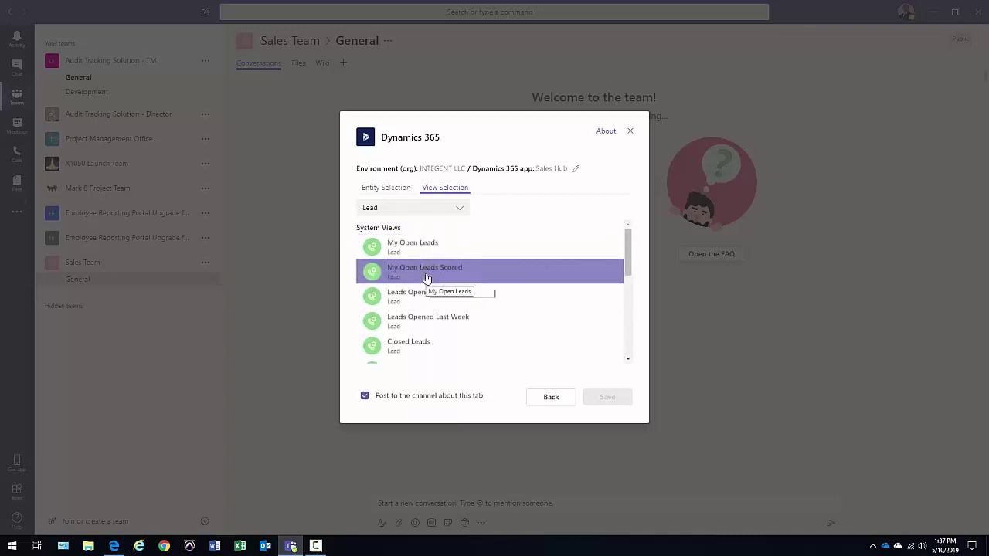
pyautogui.click(426, 251)
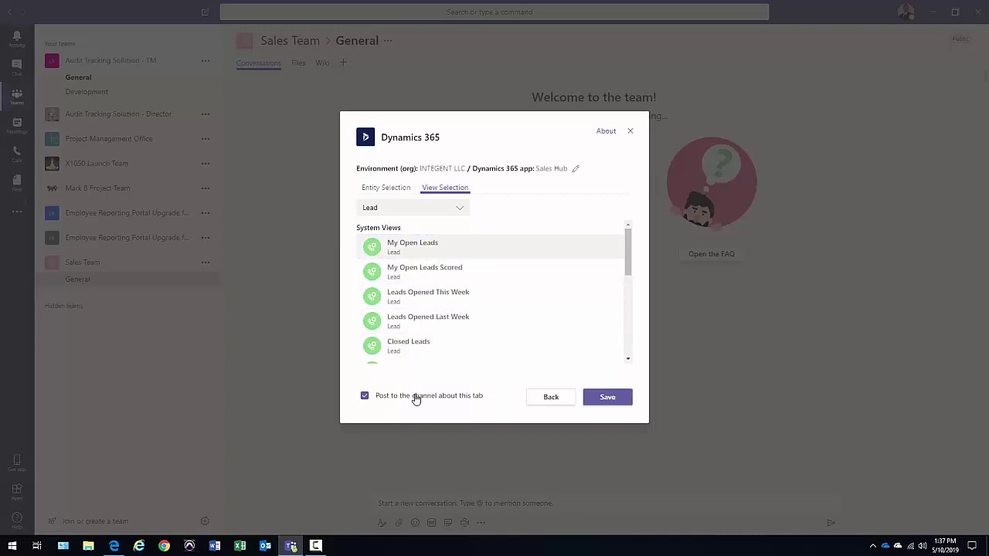
pyautogui.click(607, 398)
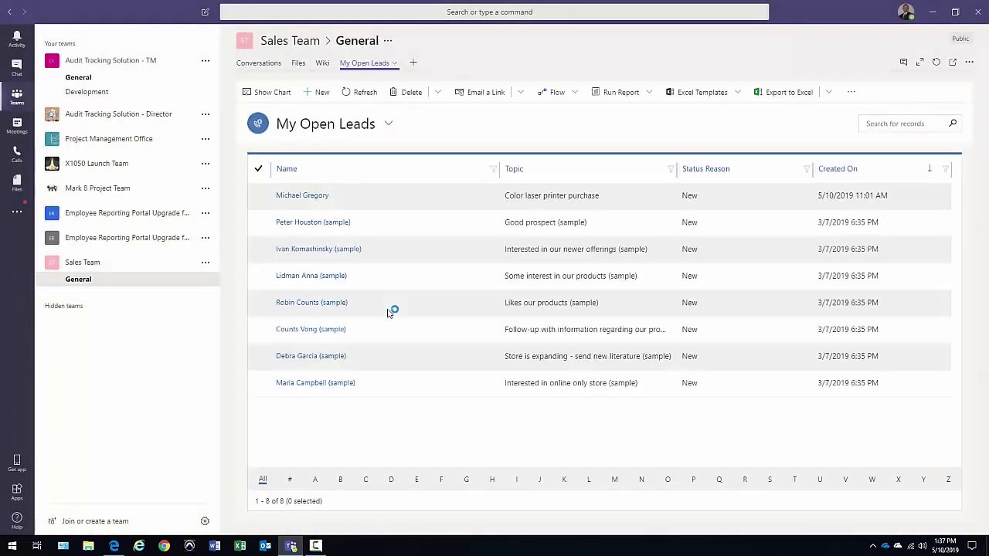
# Expand the My Open Leads tab, tick the first lead, and open it with Edit
pyautogui.click(922, 62)
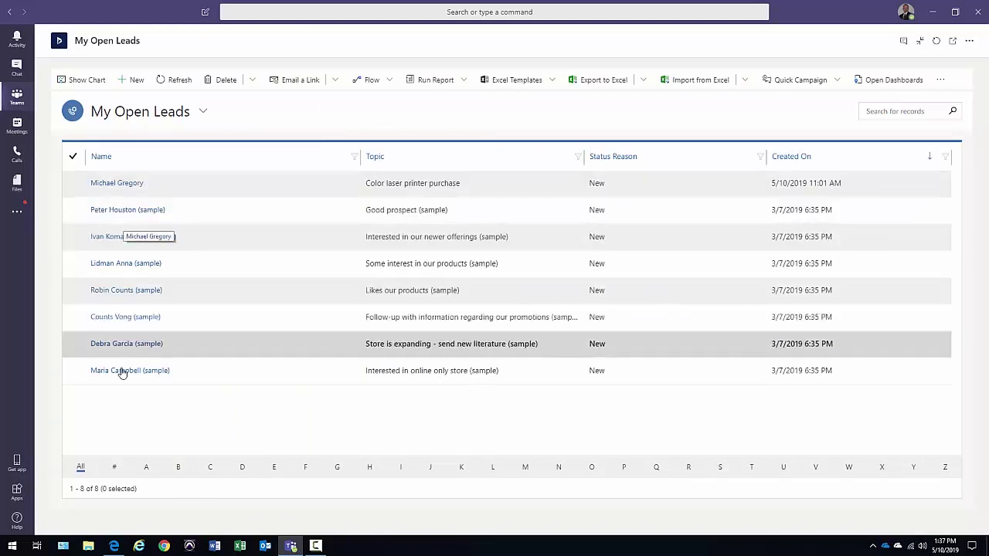
pyautogui.click(84, 189)
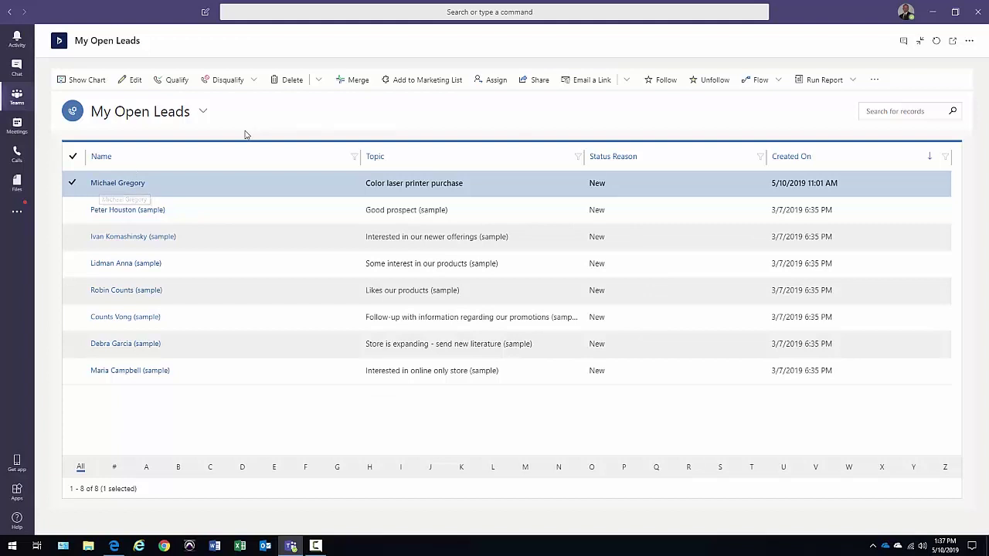
pyautogui.click(133, 80)
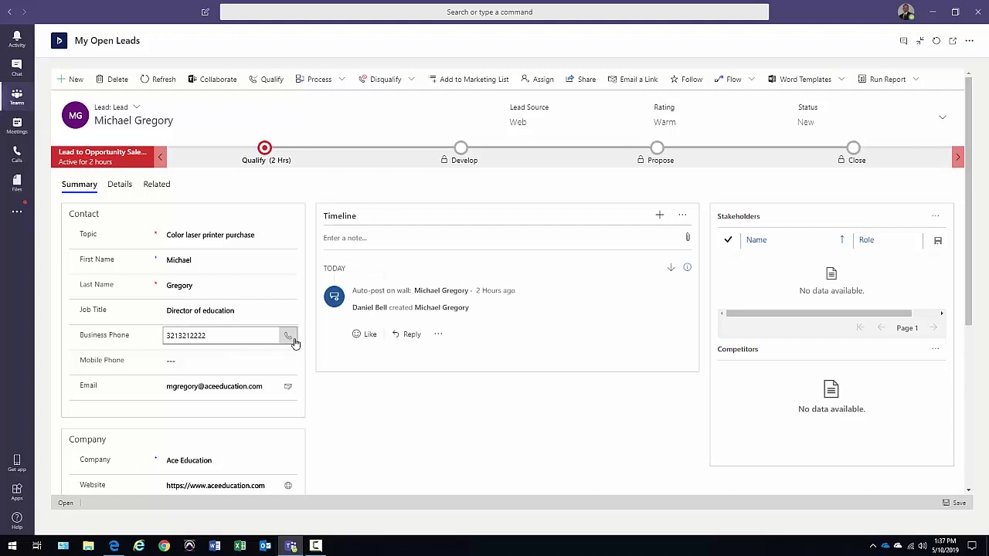
# Start a new appointment on the lead's timeline with start date 5/31/2019
pyautogui.click(660, 217)
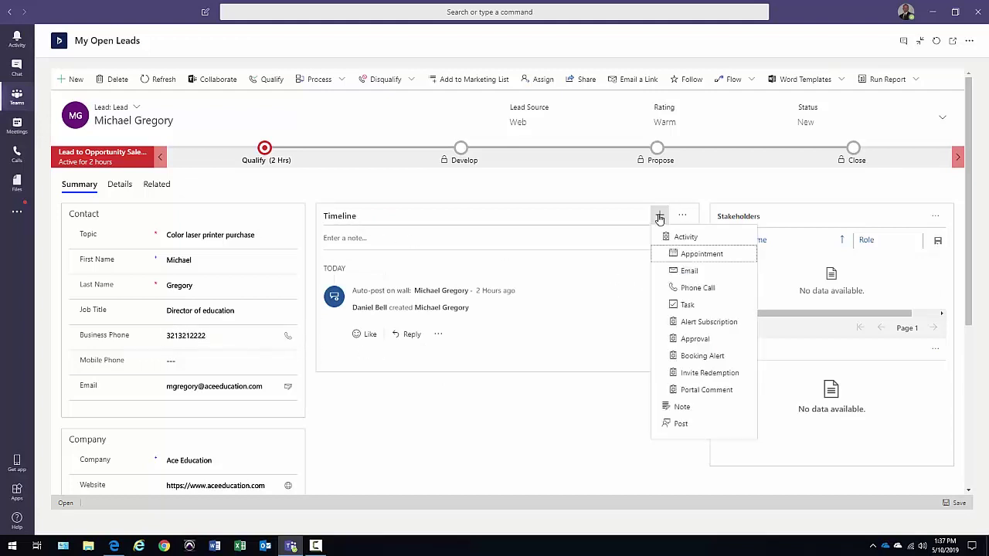
pyautogui.click(696, 254)
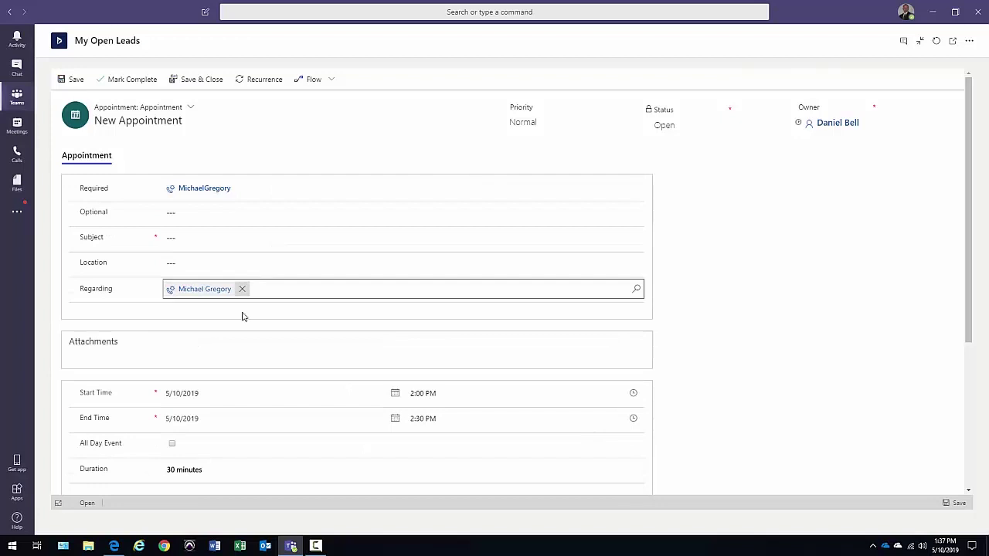
pyautogui.click(395, 392)
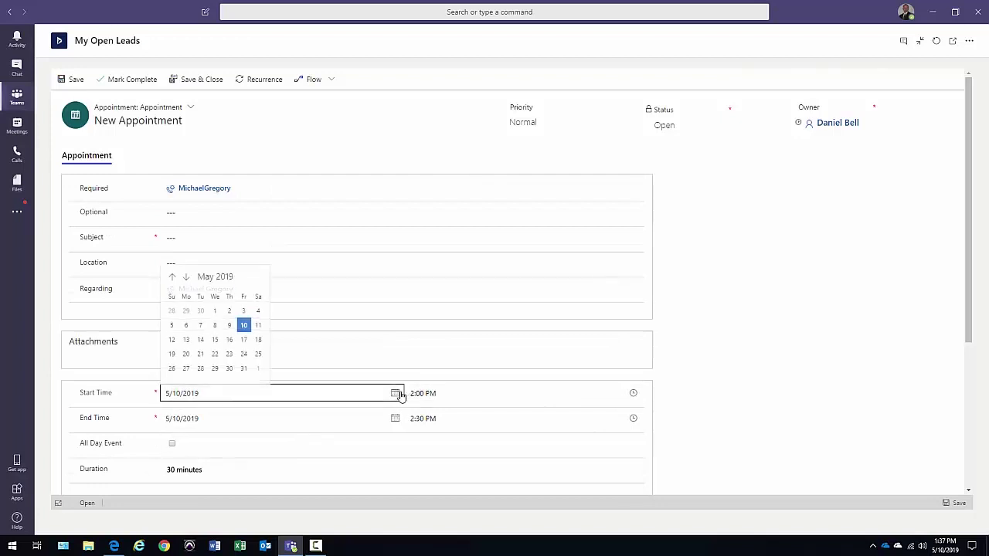
pyautogui.click(244, 369)
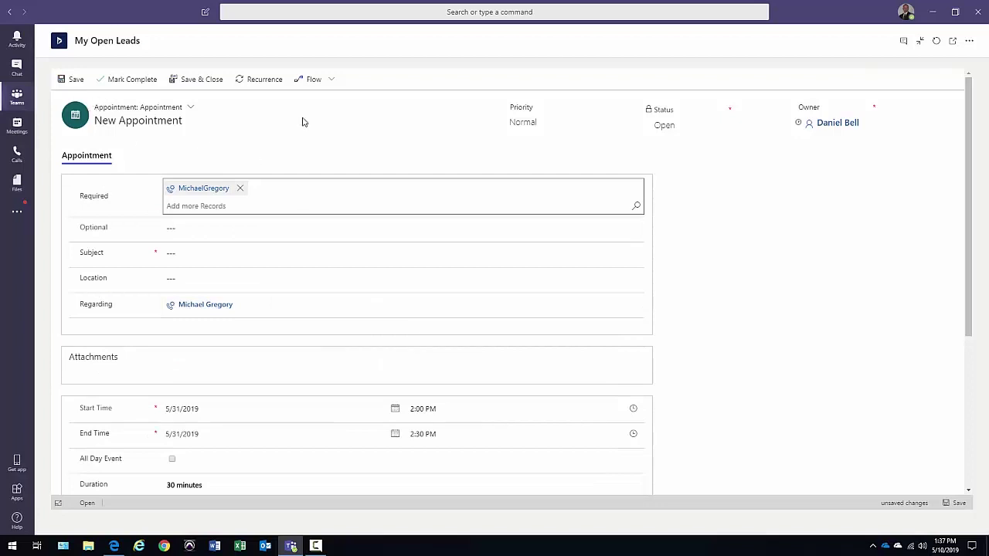
# Give the appointment the subject 'Meet to define proposal' and save and close it
pyautogui.click(186, 80)
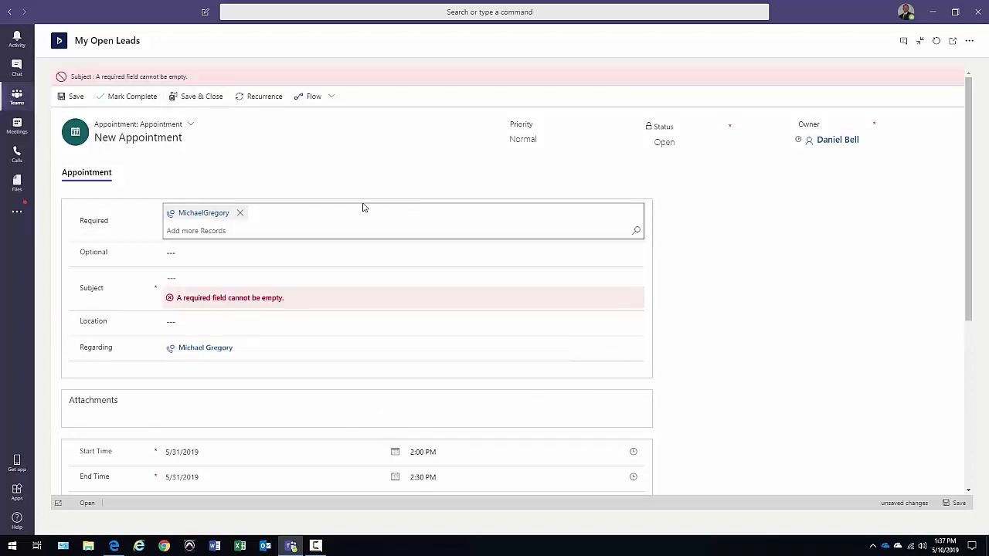
pyautogui.click(277, 267)
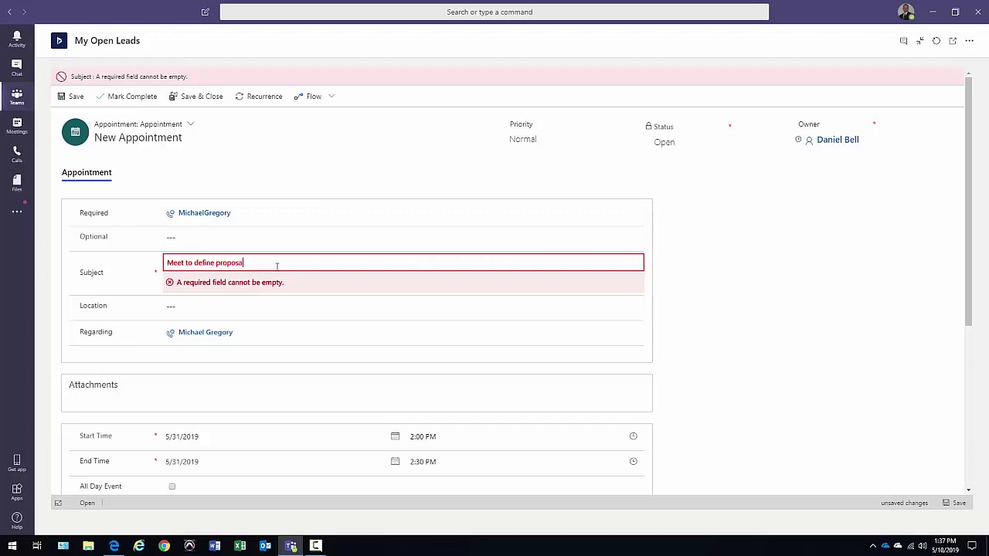
pyautogui.press('Tab')
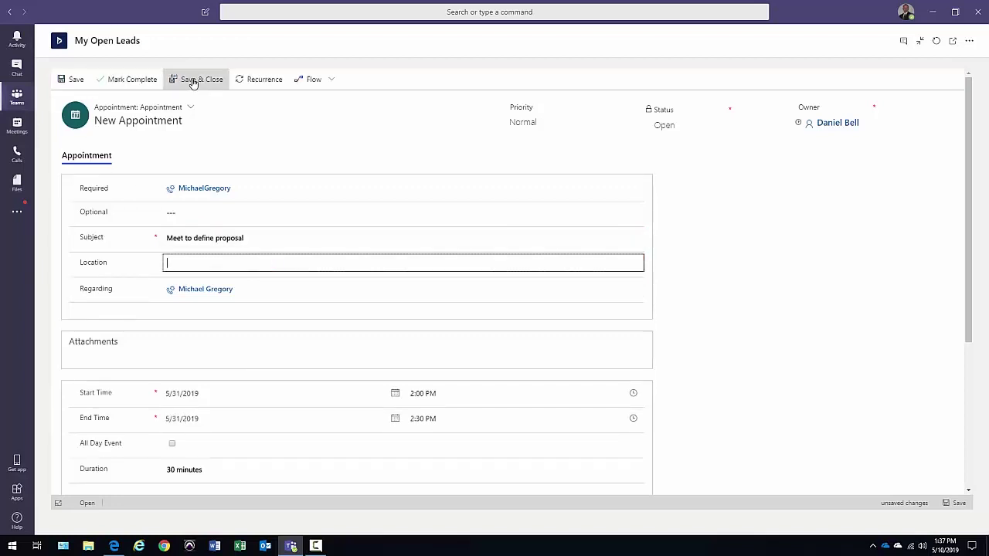
pyautogui.click(193, 83)
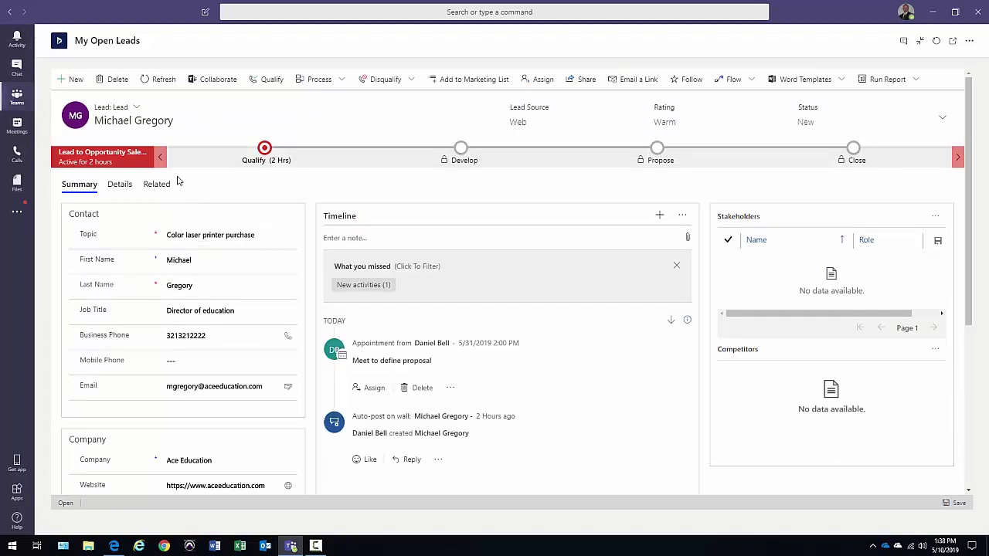
# Collapse the lead record back to the channel, then view and close the Qualify stage details
pyautogui.click(919, 41)
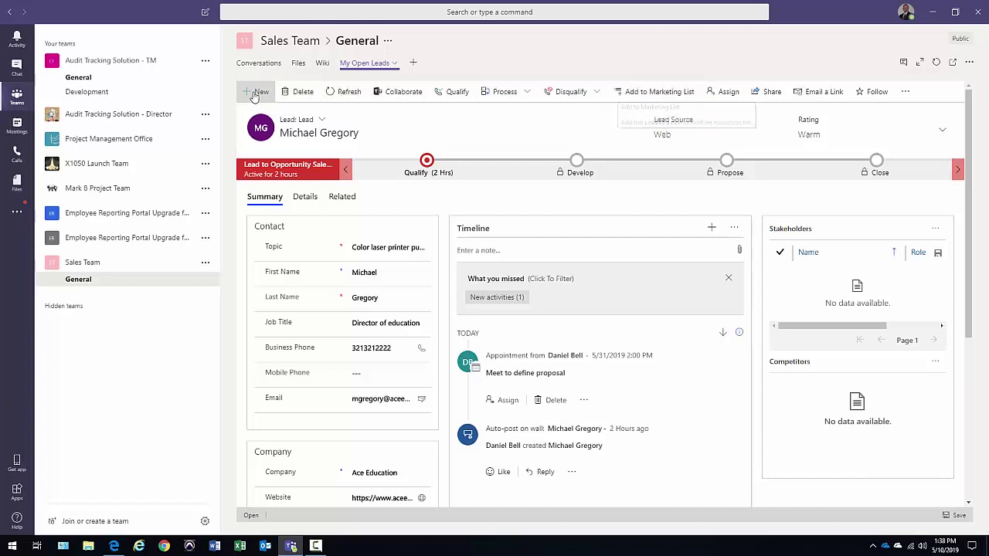
pyautogui.click(426, 160)
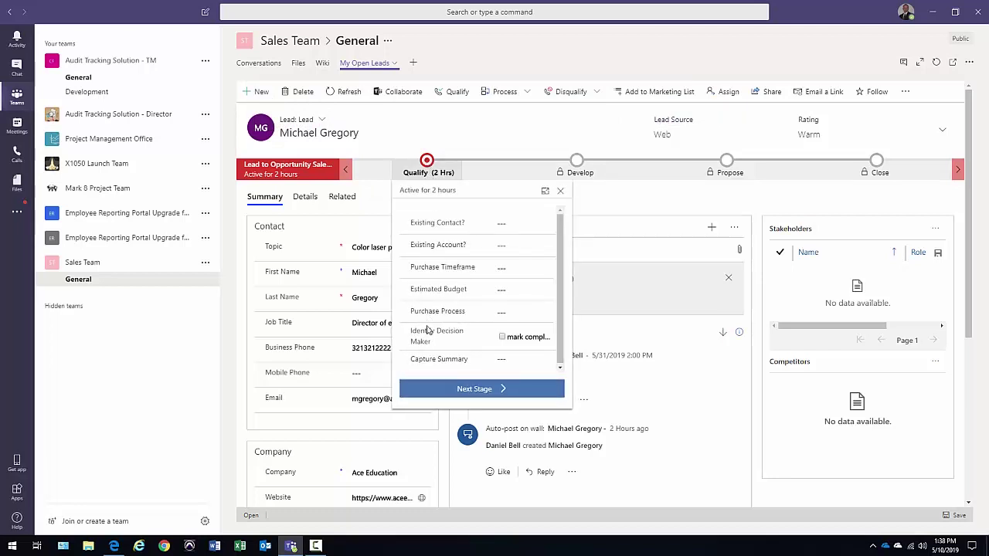
pyautogui.click(445, 137)
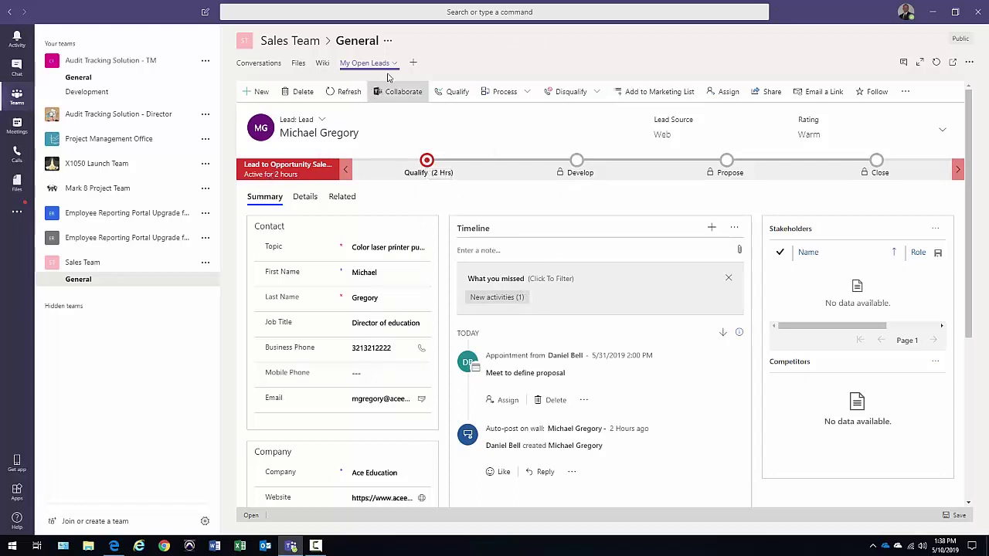
# Add a Dynamics 365 tab and pick the 'Meet with potential customer' appointment from Recents
pyautogui.click(412, 63)
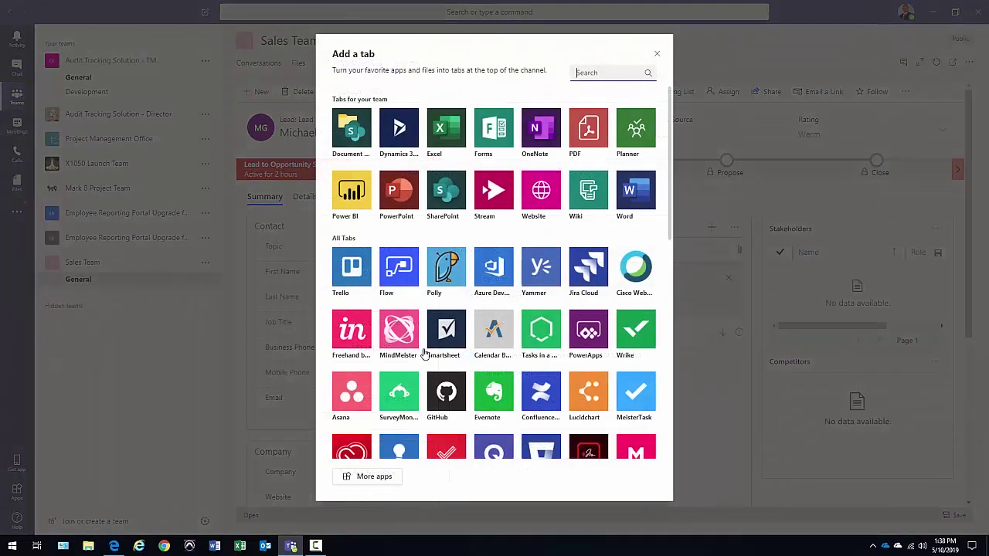
pyautogui.scroll(-3, 426, 353)
pyautogui.scroll(3, 425, 353)
pyautogui.click(399, 132)
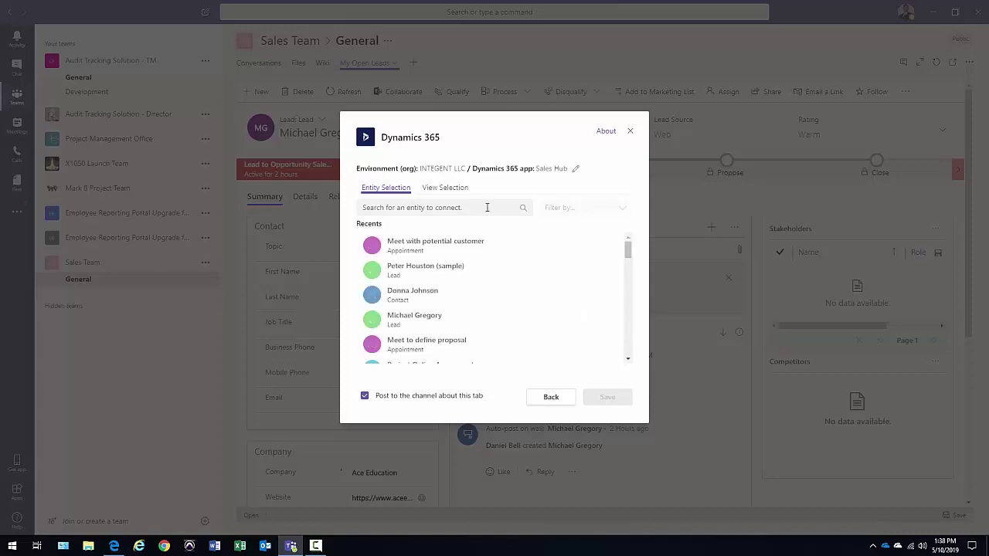
pyautogui.click(425, 303)
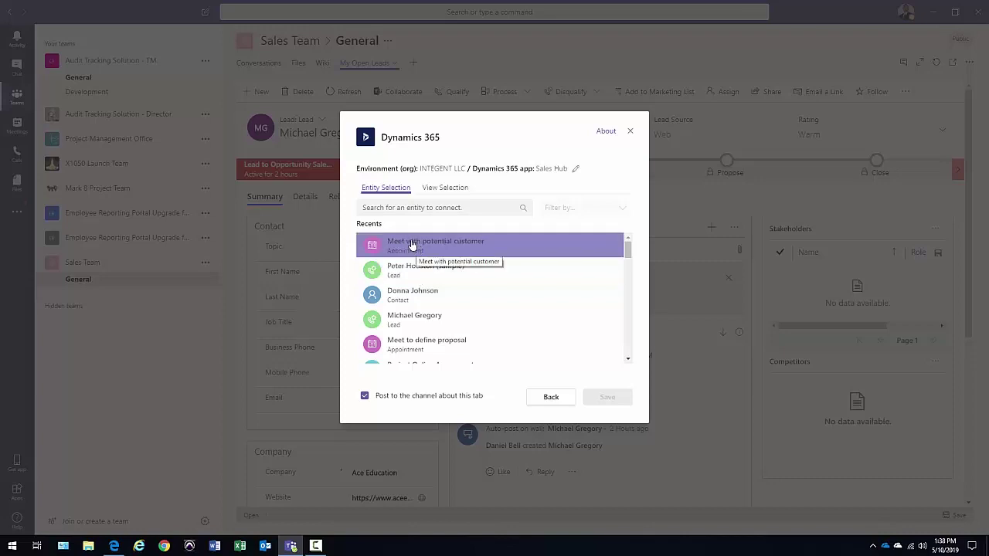
pyautogui.click(411, 244)
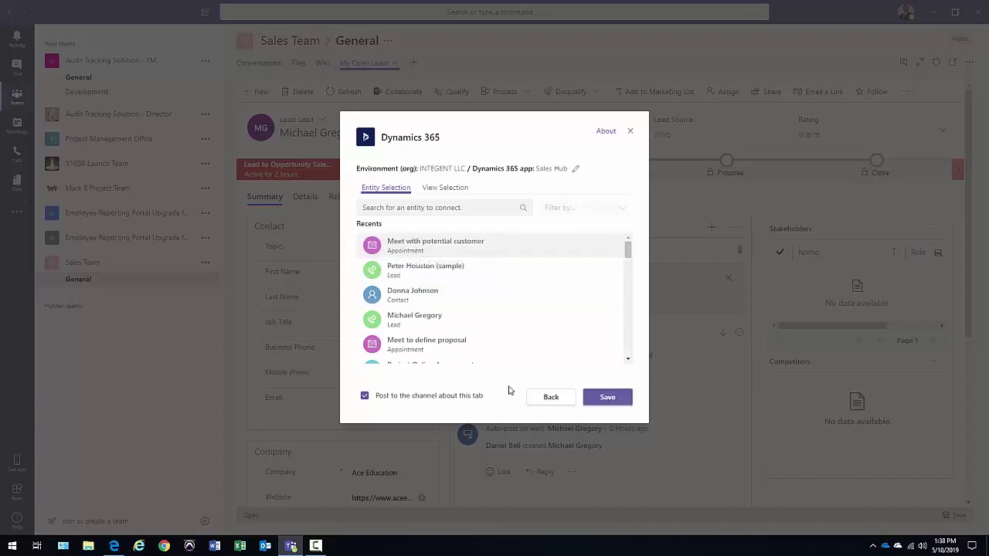
# Save the 'Meet with potential customer' tab and expand it to full-window view
pyautogui.click(606, 397)
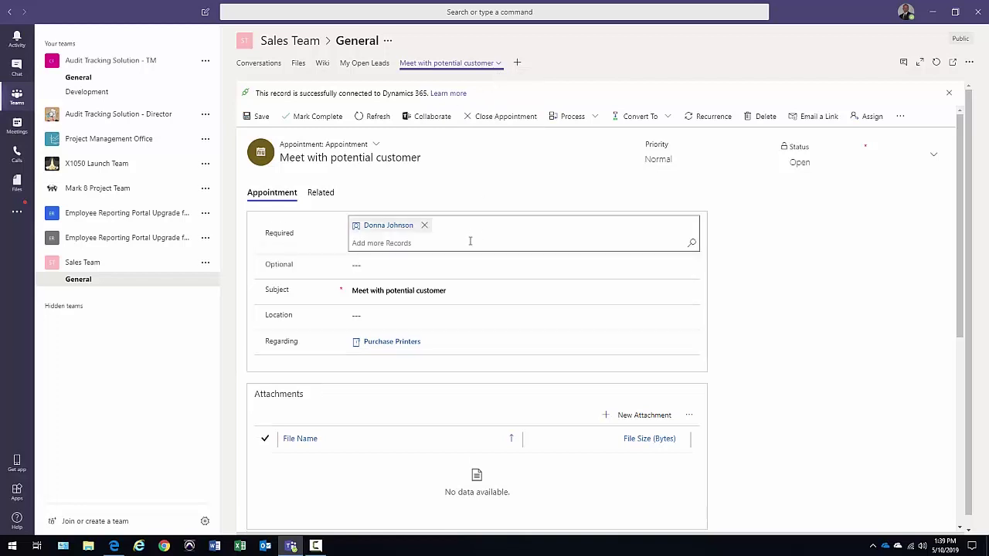
pyautogui.click(498, 64)
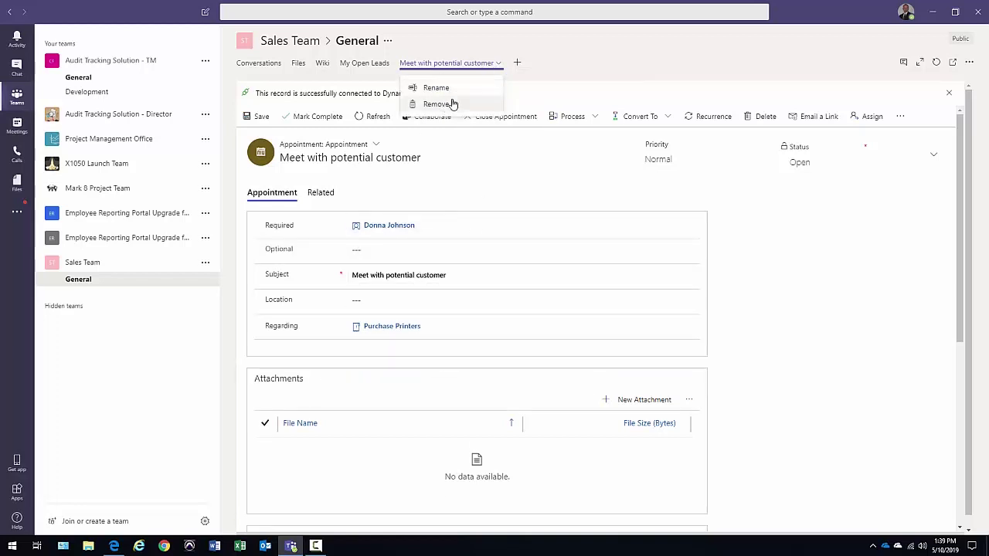
pyautogui.click(498, 68)
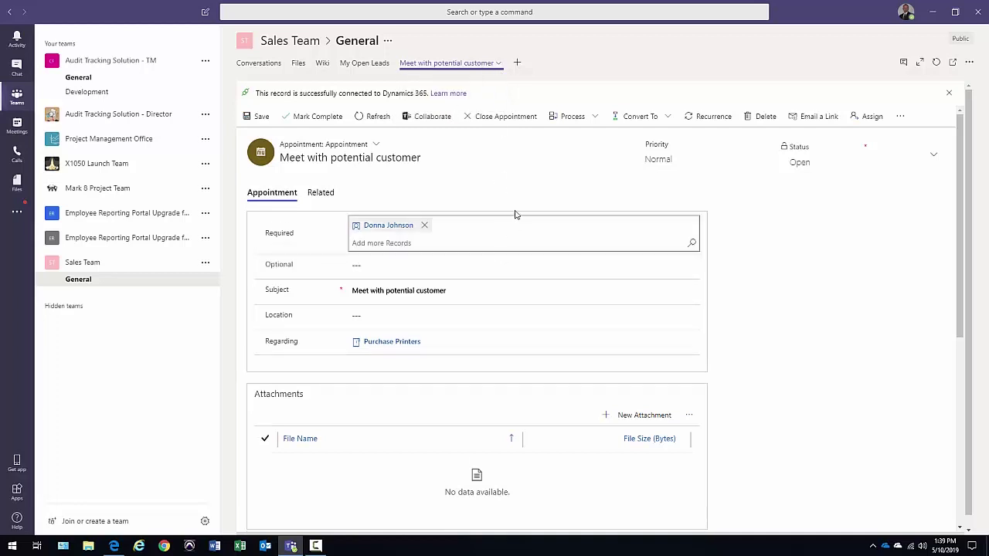
pyautogui.click(919, 62)
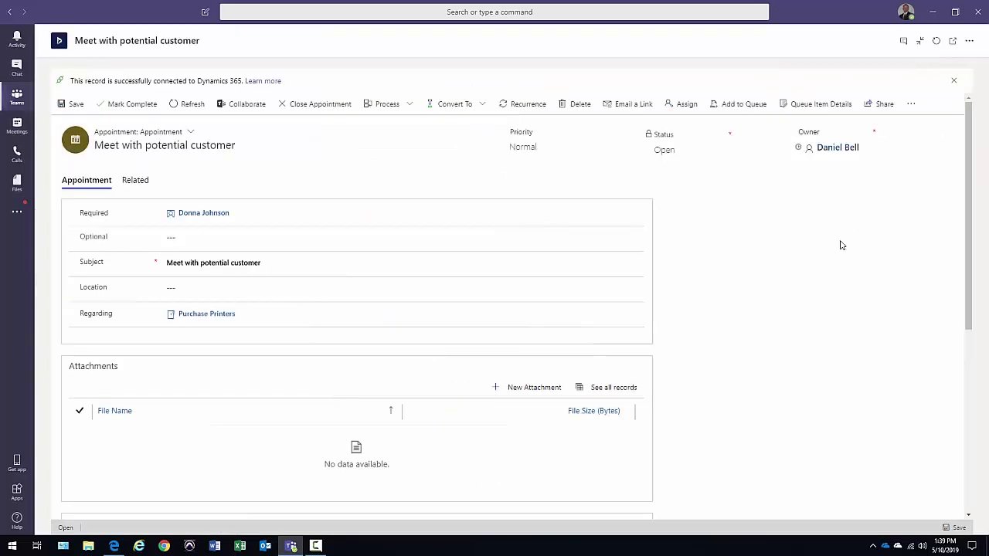
pyautogui.click(903, 40)
pyautogui.click(901, 509)
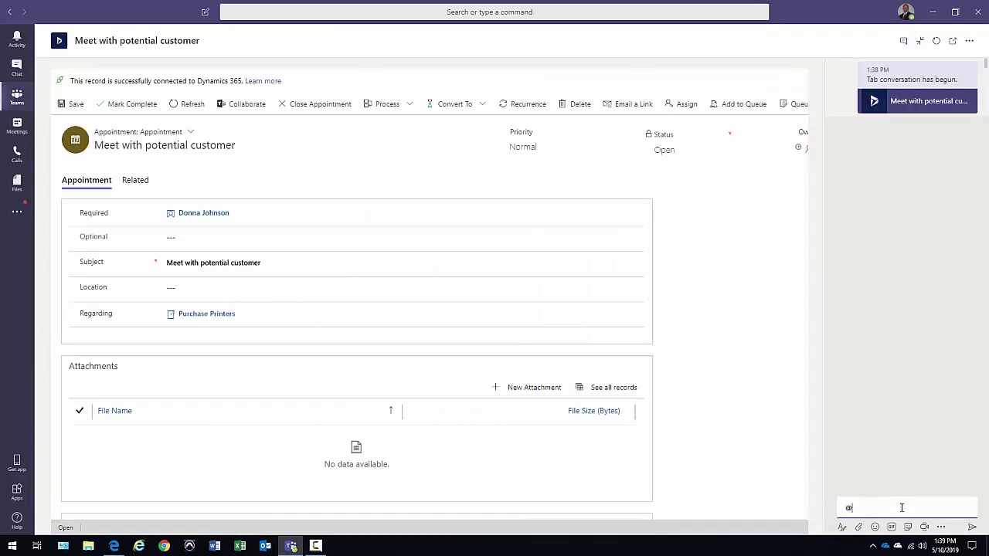
pyautogui.write('@')
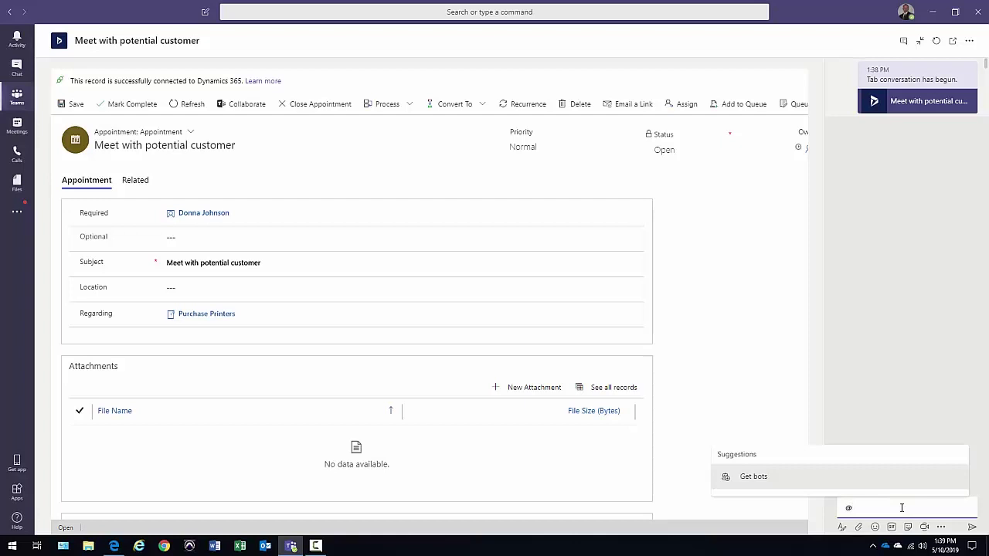
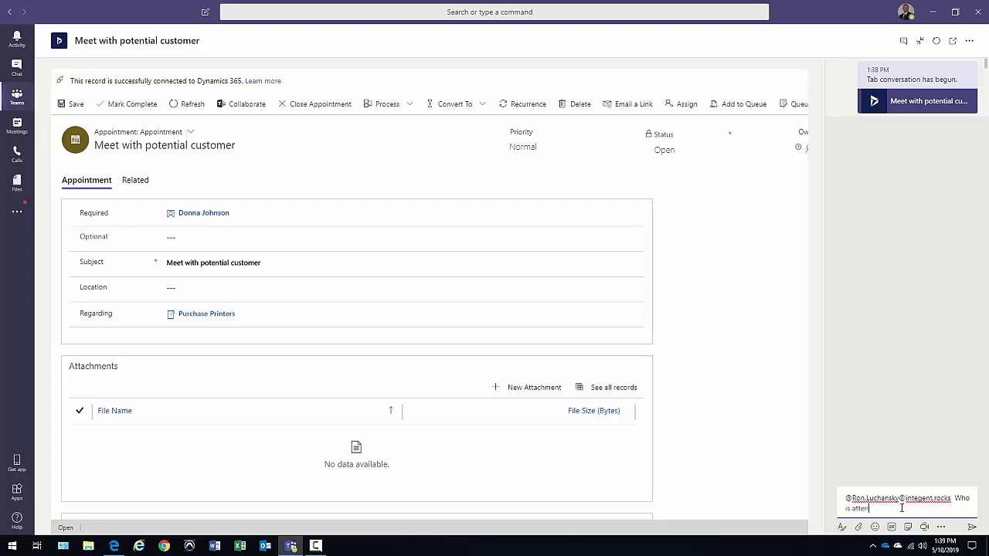
pyautogui.write('ttending')
pyautogui.press('Return')
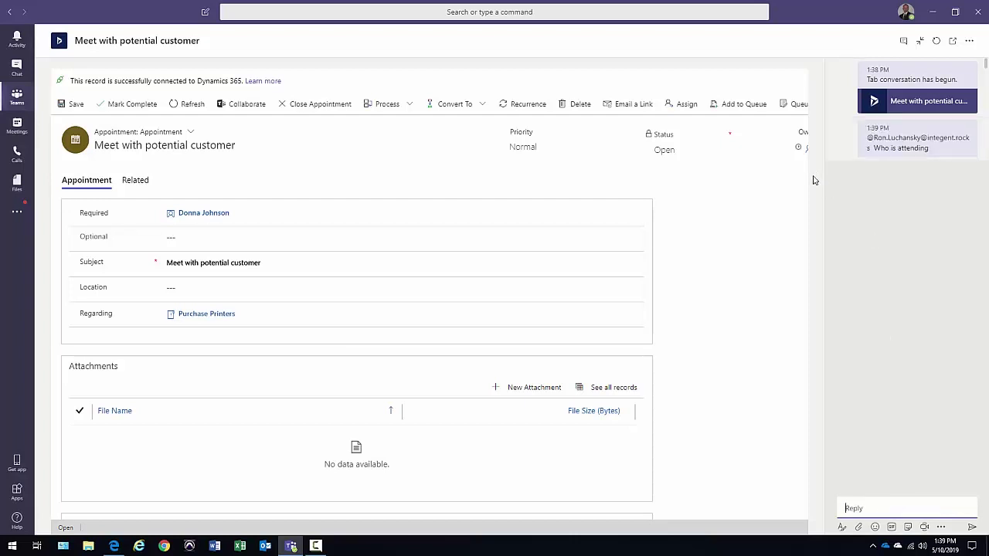
pyautogui.click(902, 42)
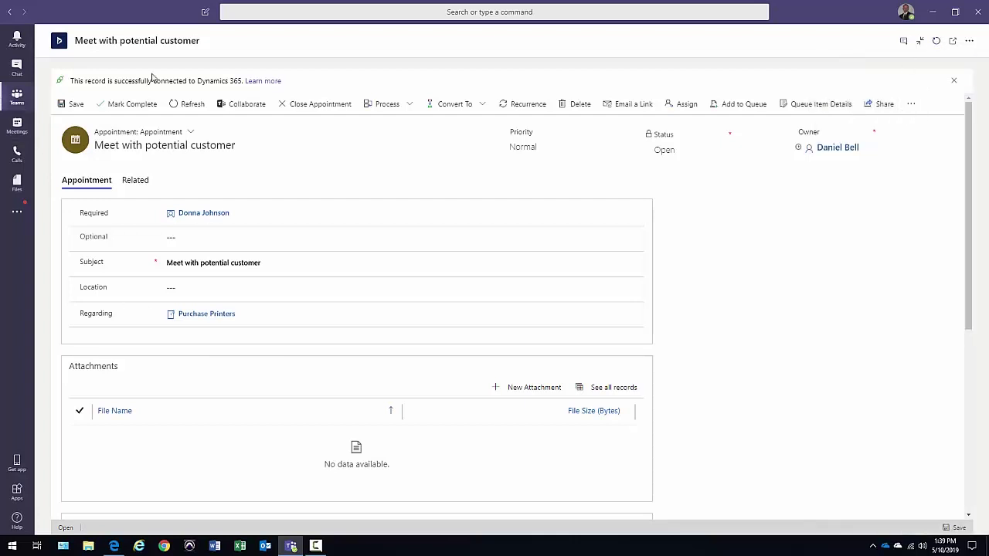
# Collapse the appointment tab back to the channel view and scroll through its form
pyautogui.click(919, 40)
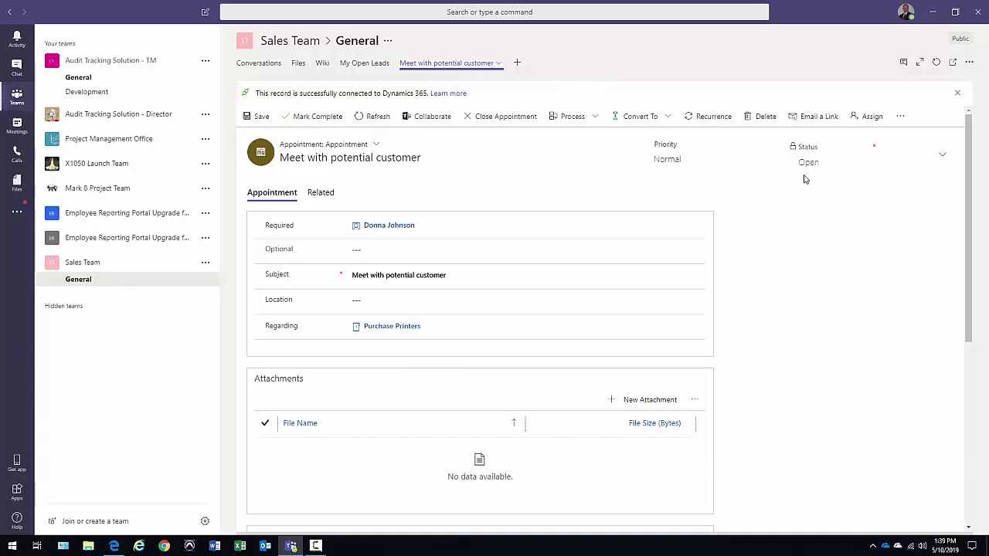
pyautogui.scroll(-5, 965, 165)
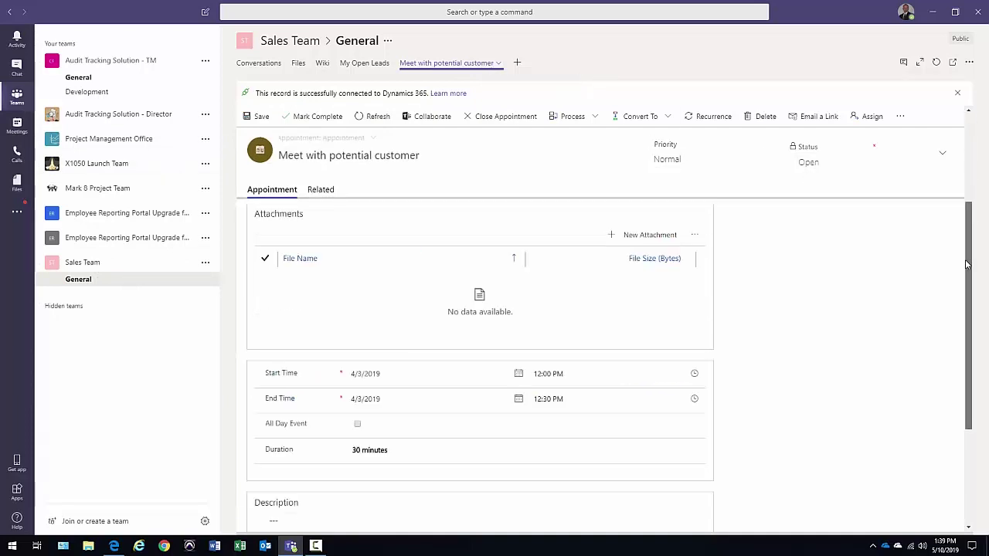
pyautogui.scroll(5, 934, 137)
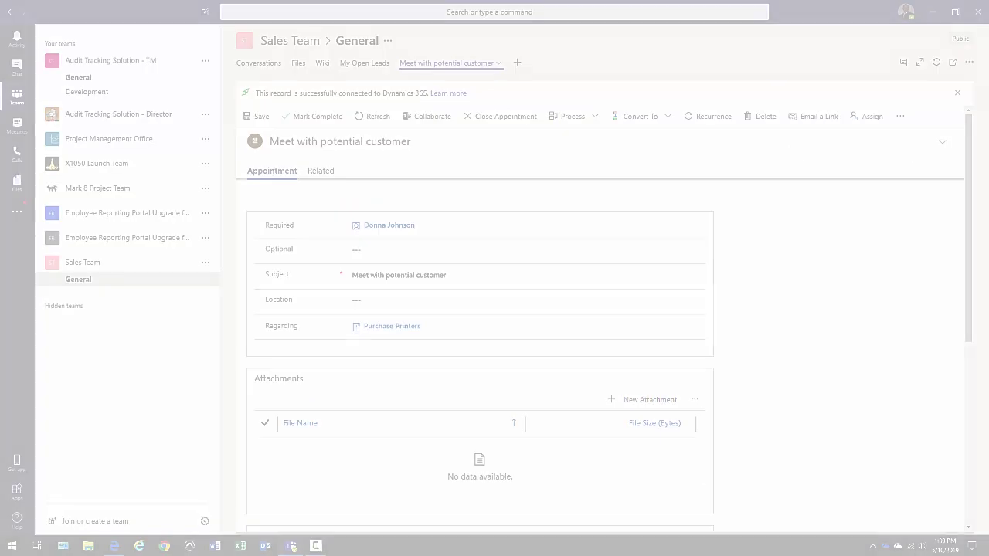